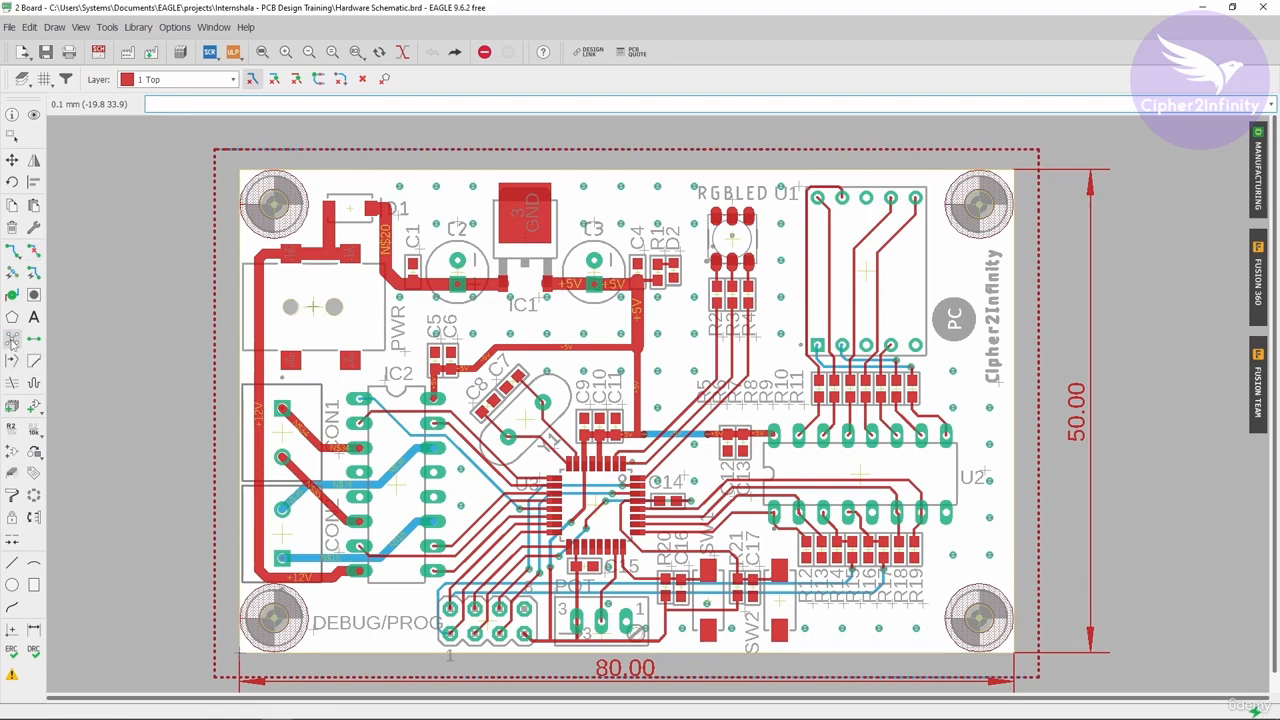
Step: Open the DRC errors list for the board and close it again
{"action": "scroll", "coordinate": [305, 207], "scroll_direction": "down", "scroll_amount": 2}
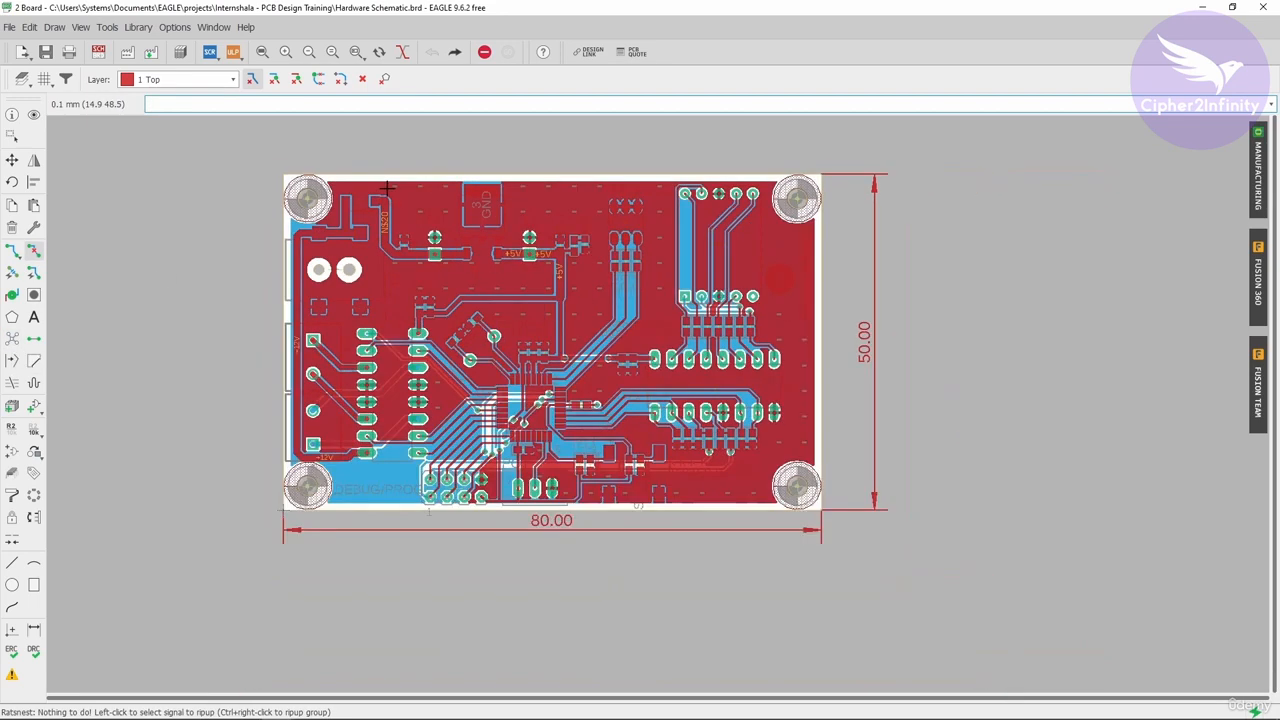
{"action": "scroll", "coordinate": [483, 290], "scroll_direction": "up", "scroll_amount": 2}
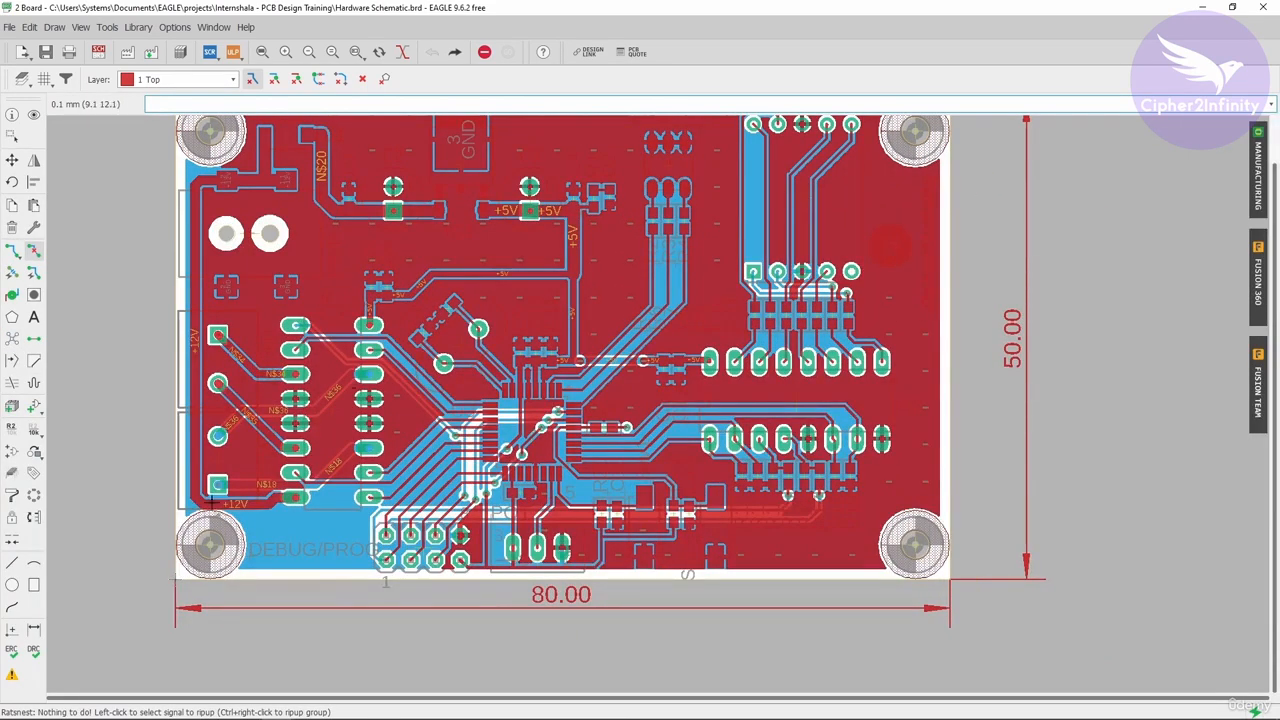
{"action": "left_click", "coordinate": [13, 674]}
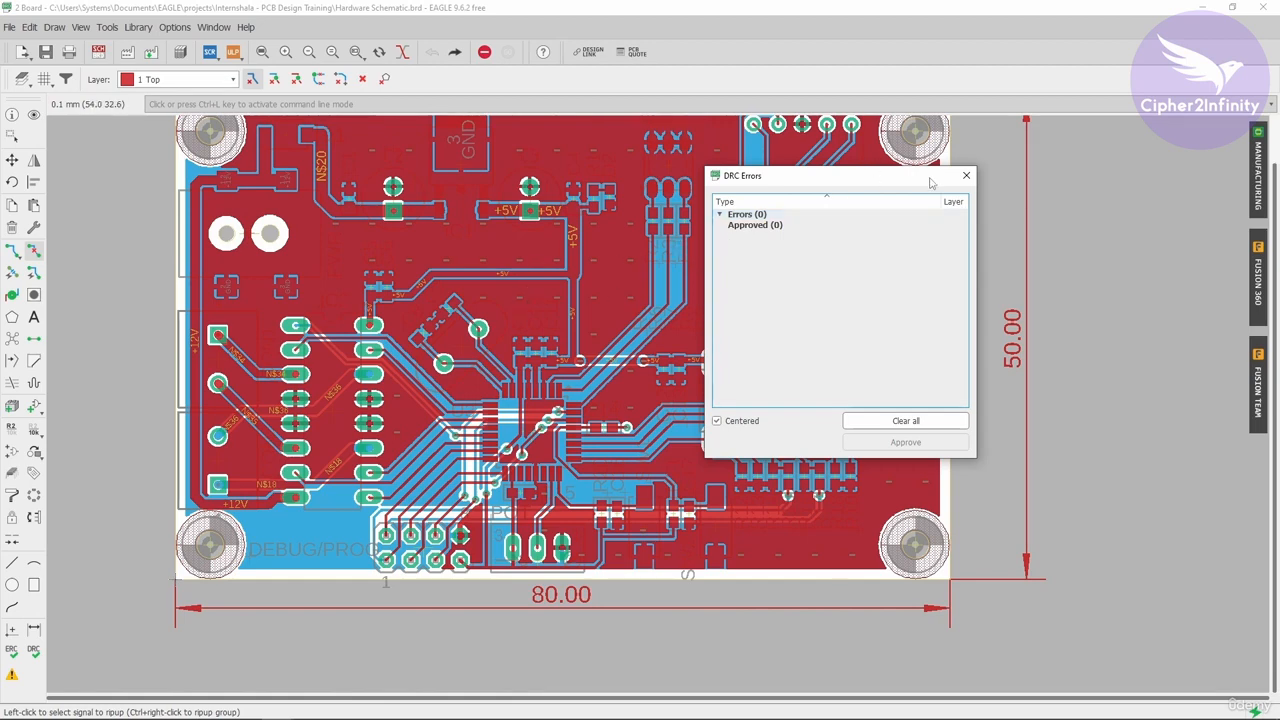
{"action": "left_click", "coordinate": [966, 175]}
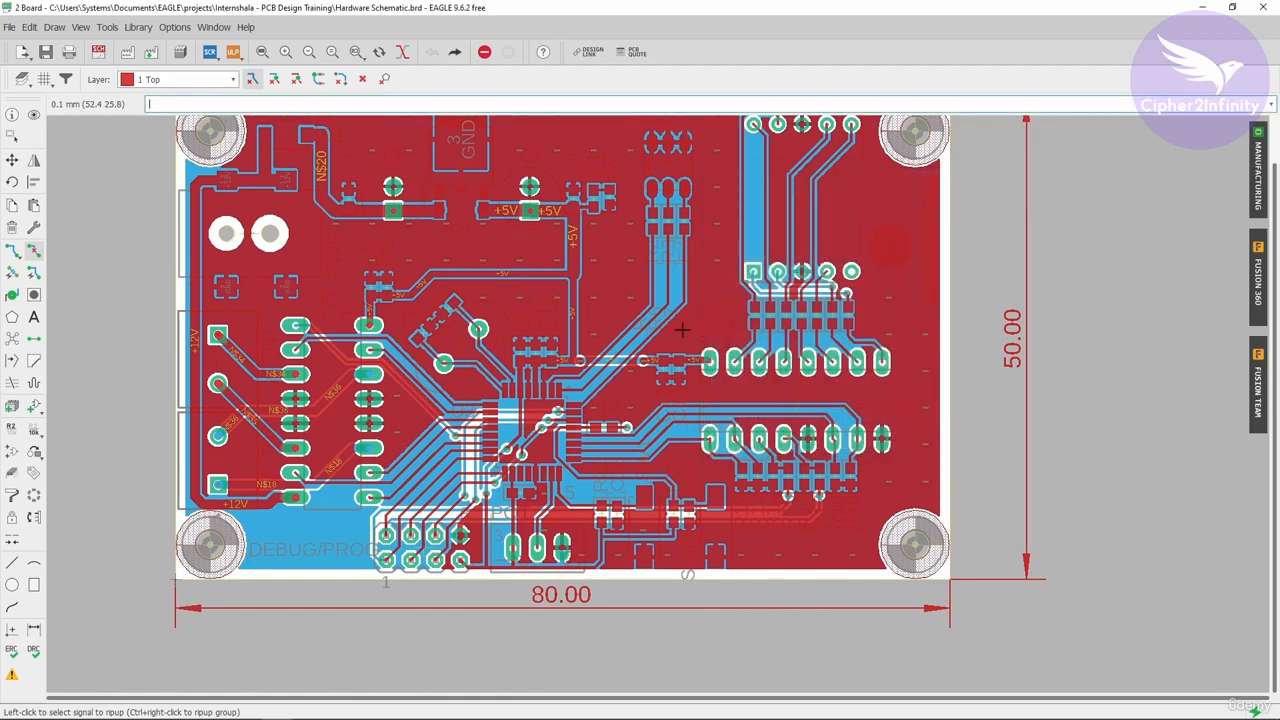
{"action": "scroll", "coordinate": [650, 320], "scroll_direction": "up", "scroll_amount": 1}
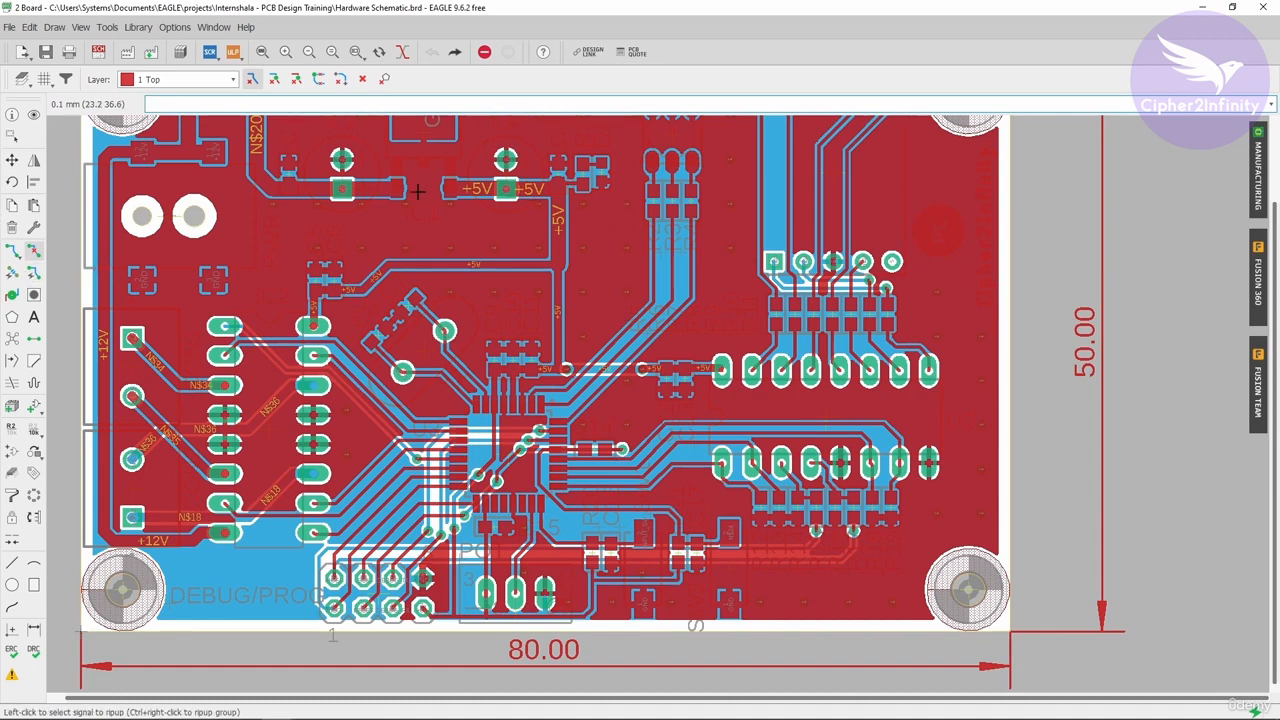
{"action": "scroll", "coordinate": [506, 472], "scroll_direction": "down", "scroll_amount": 2}
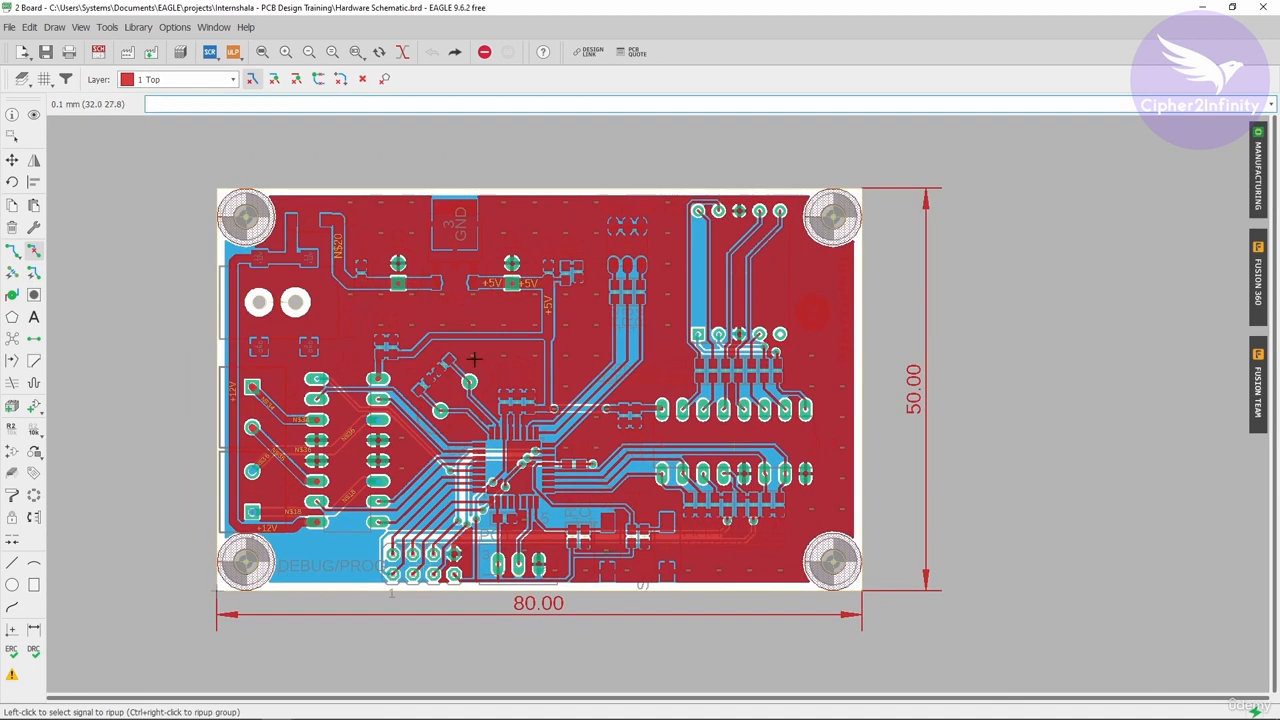
{"action": "scroll", "coordinate": [592, 393], "scroll_direction": "up", "scroll_amount": 2}
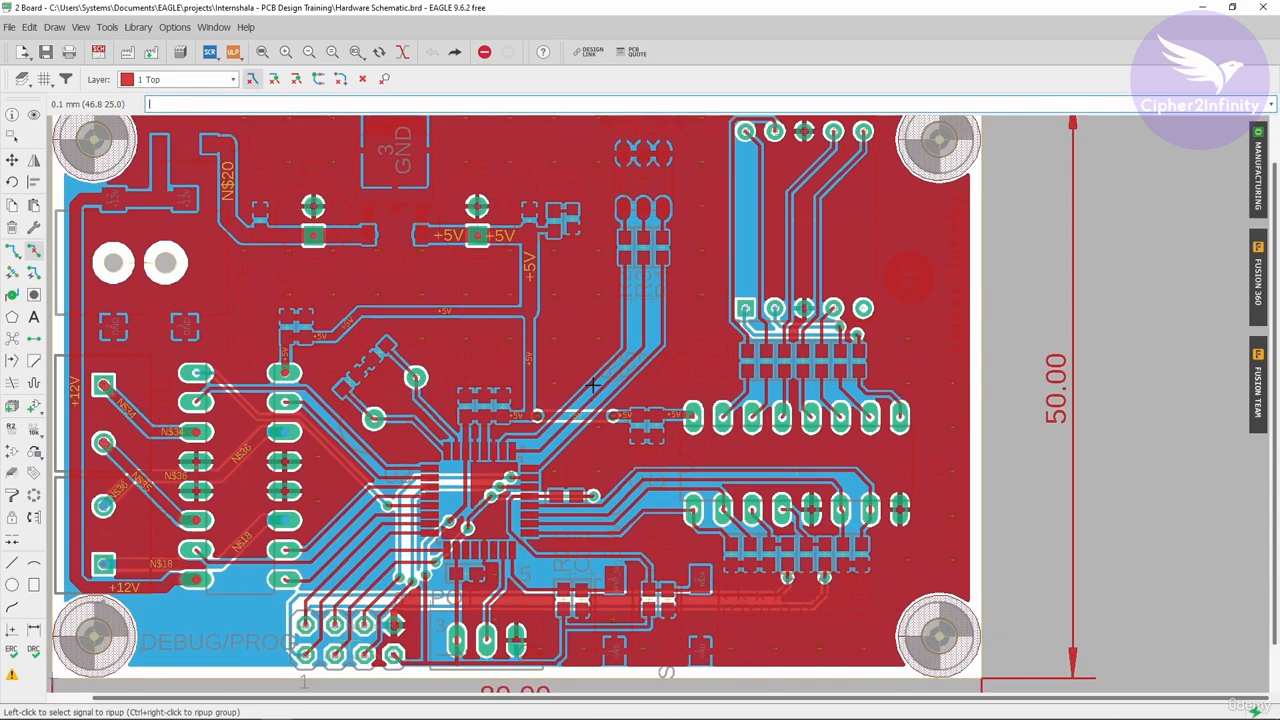
{"action": "scroll", "coordinate": [612, 375], "scroll_direction": "down", "scroll_amount": 2}
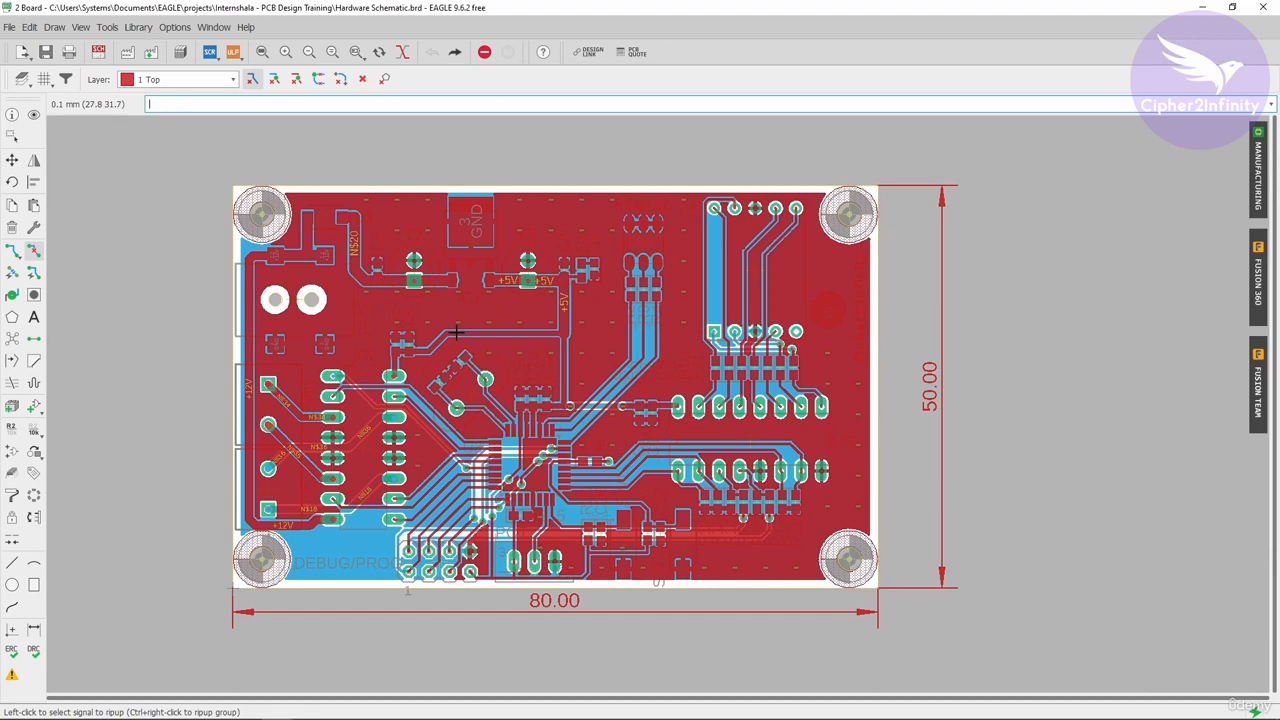
{"action": "scroll", "coordinate": [557, 428], "scroll_direction": "up", "scroll_amount": 4}
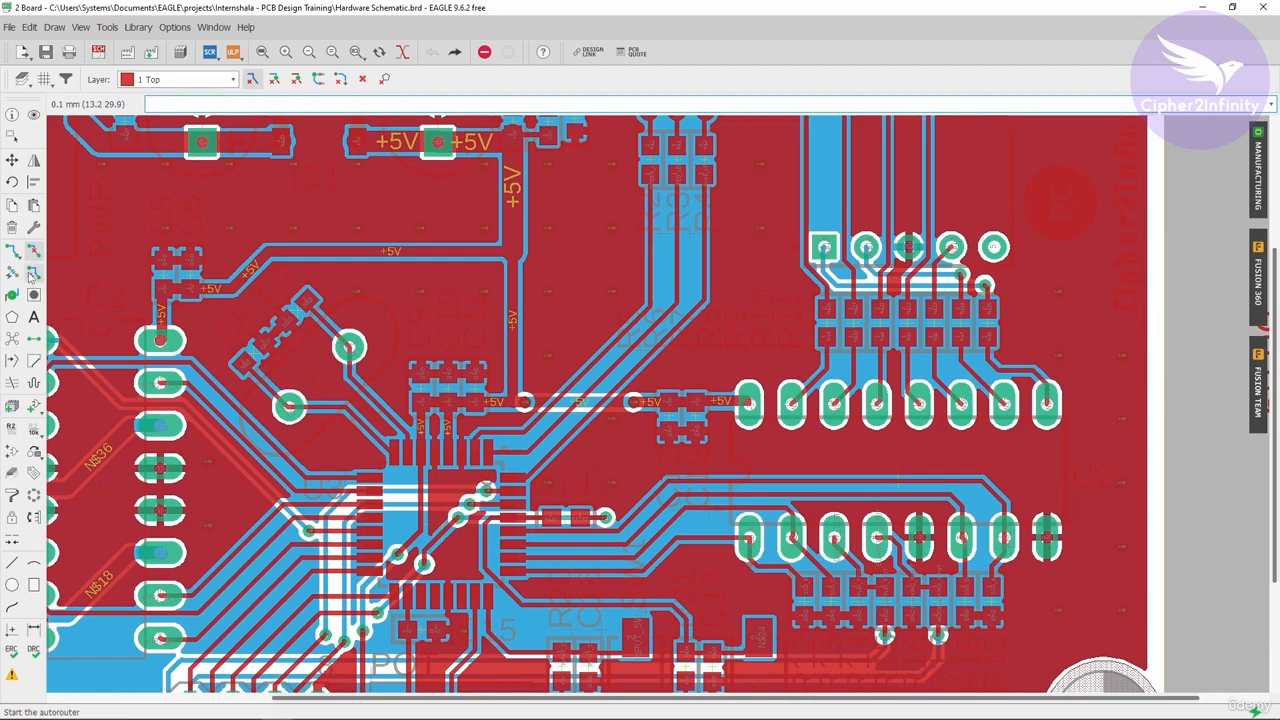
Step: Move the GREEN_LED trace closer to the RED_LED trace beside the +5V vias
{"action": "left_click", "coordinate": [12, 160]}
{"action": "scroll", "coordinate": [619, 391], "scroll_direction": "up", "scroll_amount": 2}
{"action": "scroll", "coordinate": [581, 375], "scroll_direction": "up", "scroll_amount": 3}
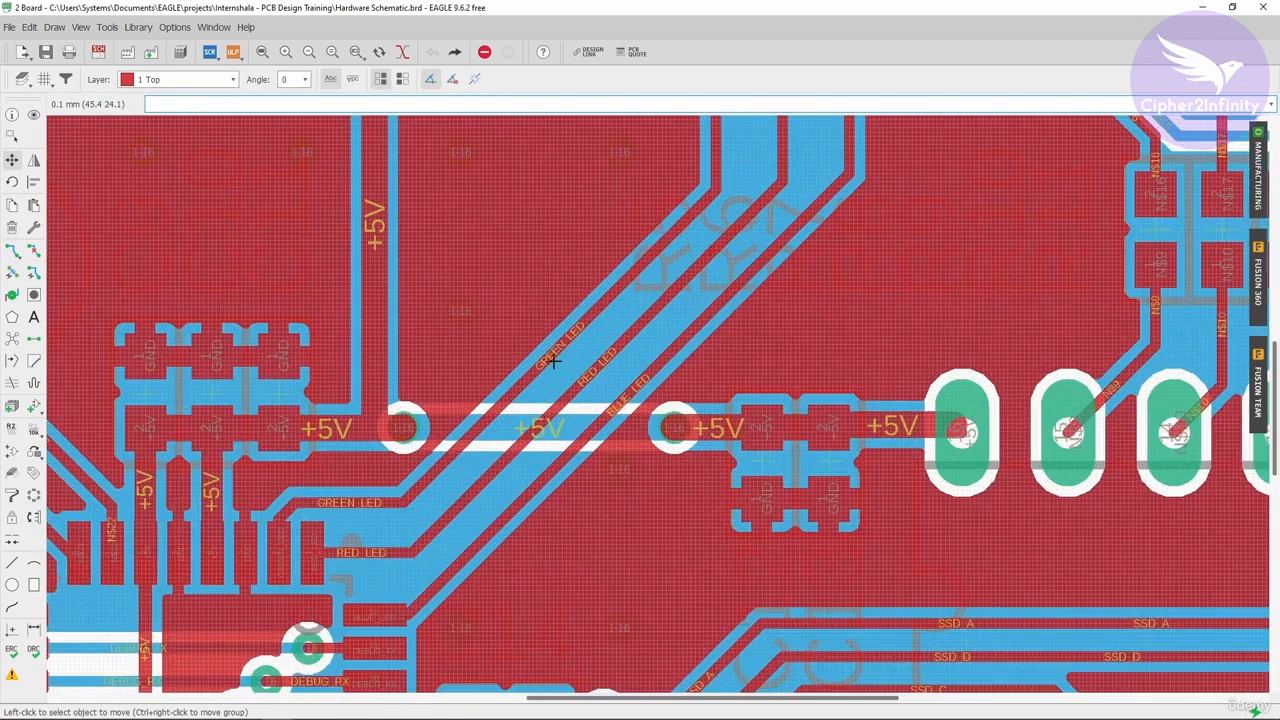
{"action": "left_click", "coordinate": [560, 360]}
{"action": "scroll", "coordinate": [569, 367], "scroll_direction": "up", "scroll_amount": 4}
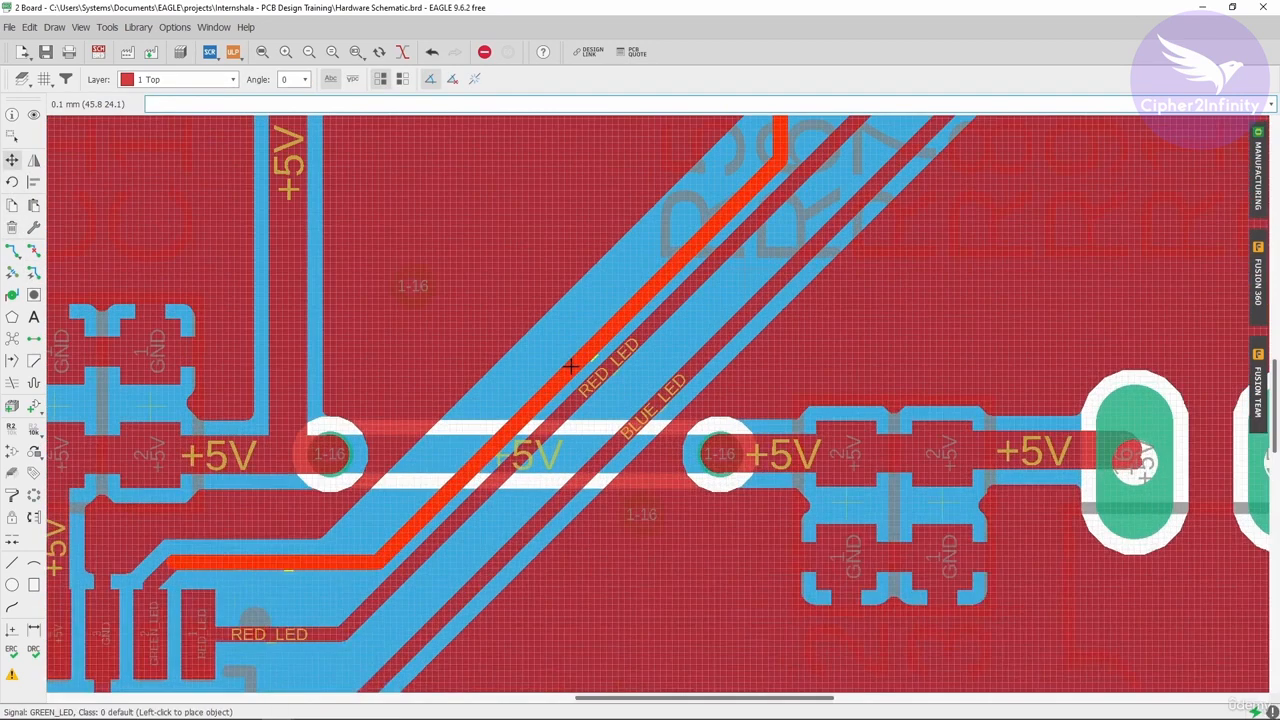
{"action": "left_click", "coordinate": [575, 372]}
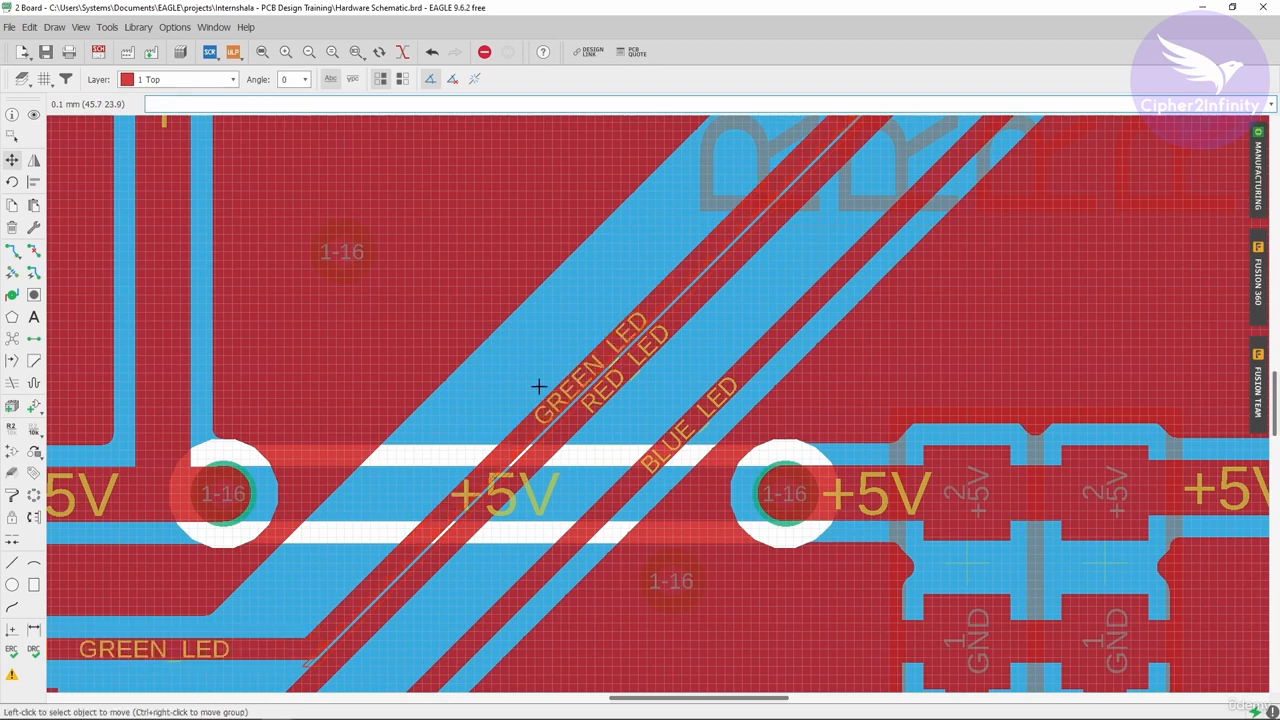
Step: Open the DRC error list, expand the Clearance errors and inspect the first one on the board
{"action": "left_click", "coordinate": [12, 679]}
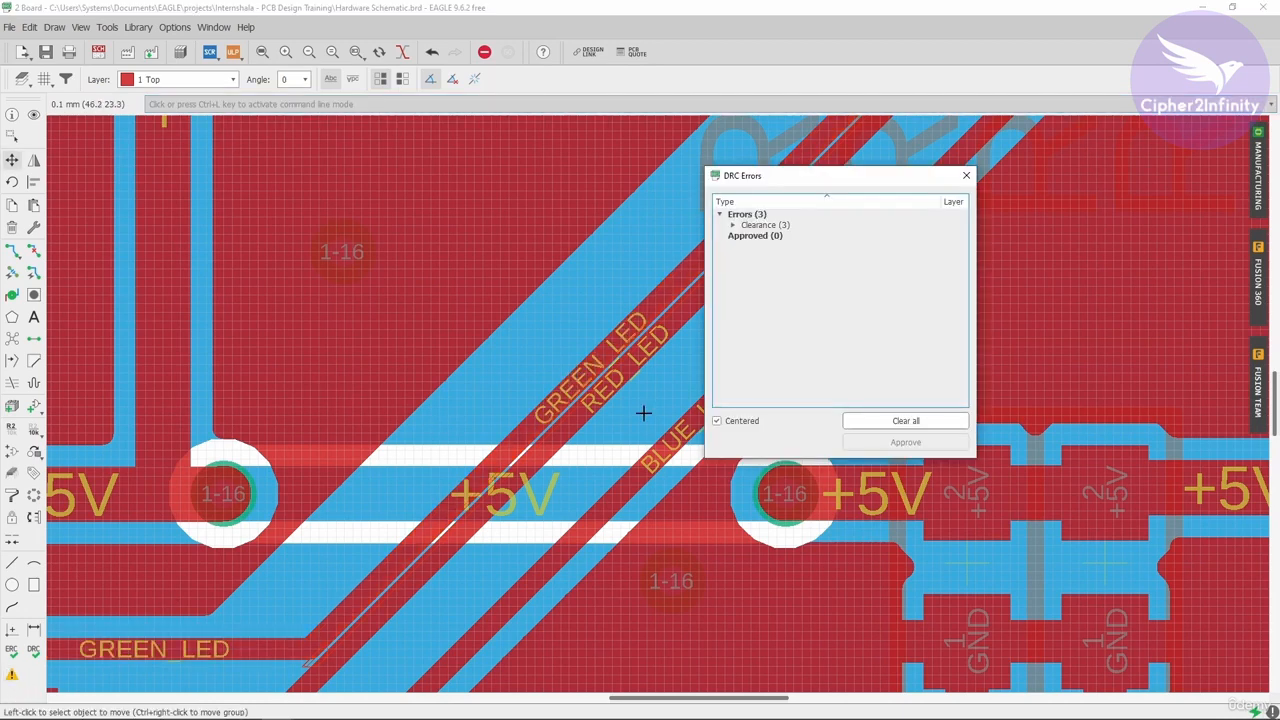
{"action": "left_click", "coordinate": [735, 226]}
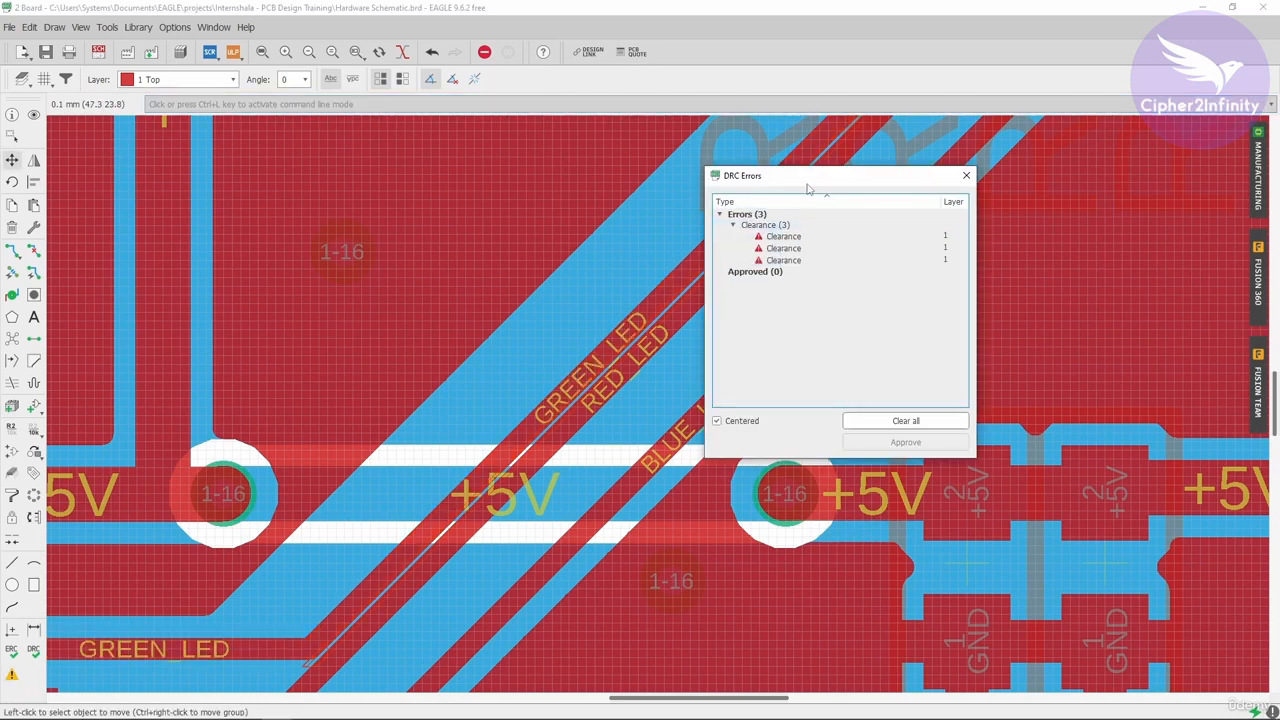
{"action": "left_click_drag", "start_coordinate": [808, 177], "coordinate": [996, 178]}
{"action": "left_click", "coordinate": [972, 237]}
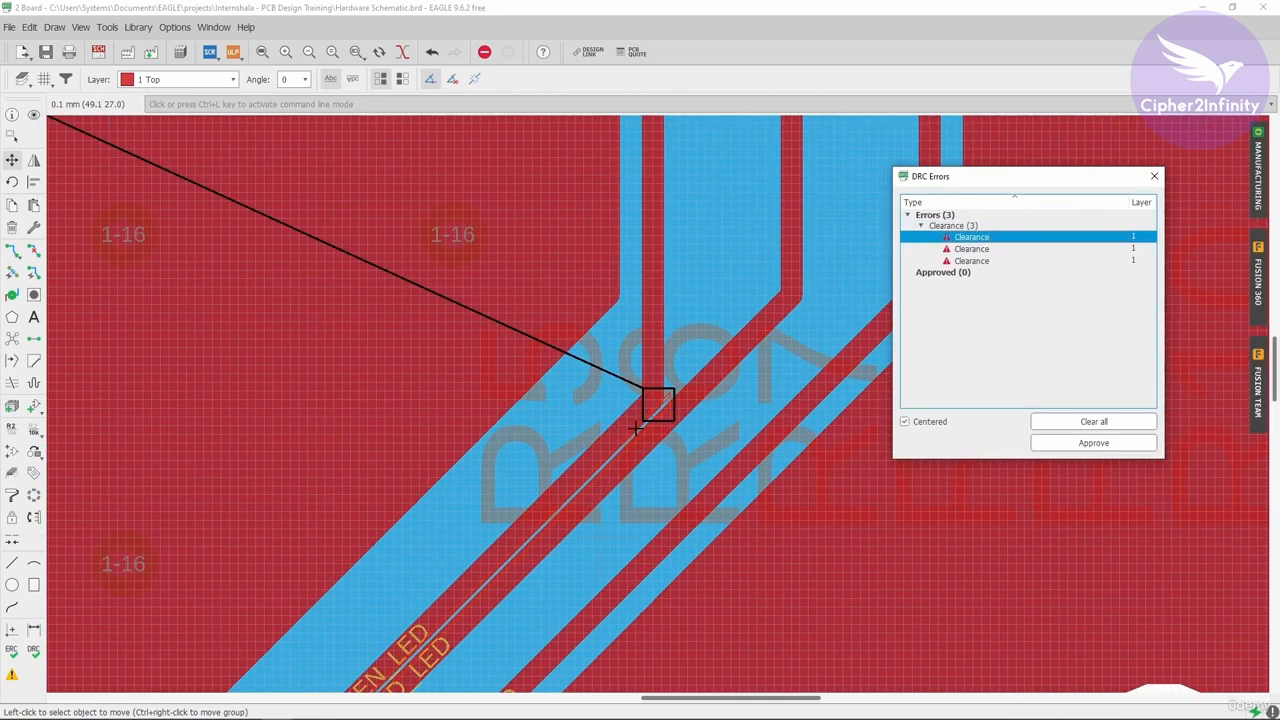
{"action": "scroll", "coordinate": [620, 371], "scroll_direction": "down", "scroll_amount": 6}
{"action": "scroll", "coordinate": [551, 447], "scroll_direction": "up", "scroll_amount": 3}
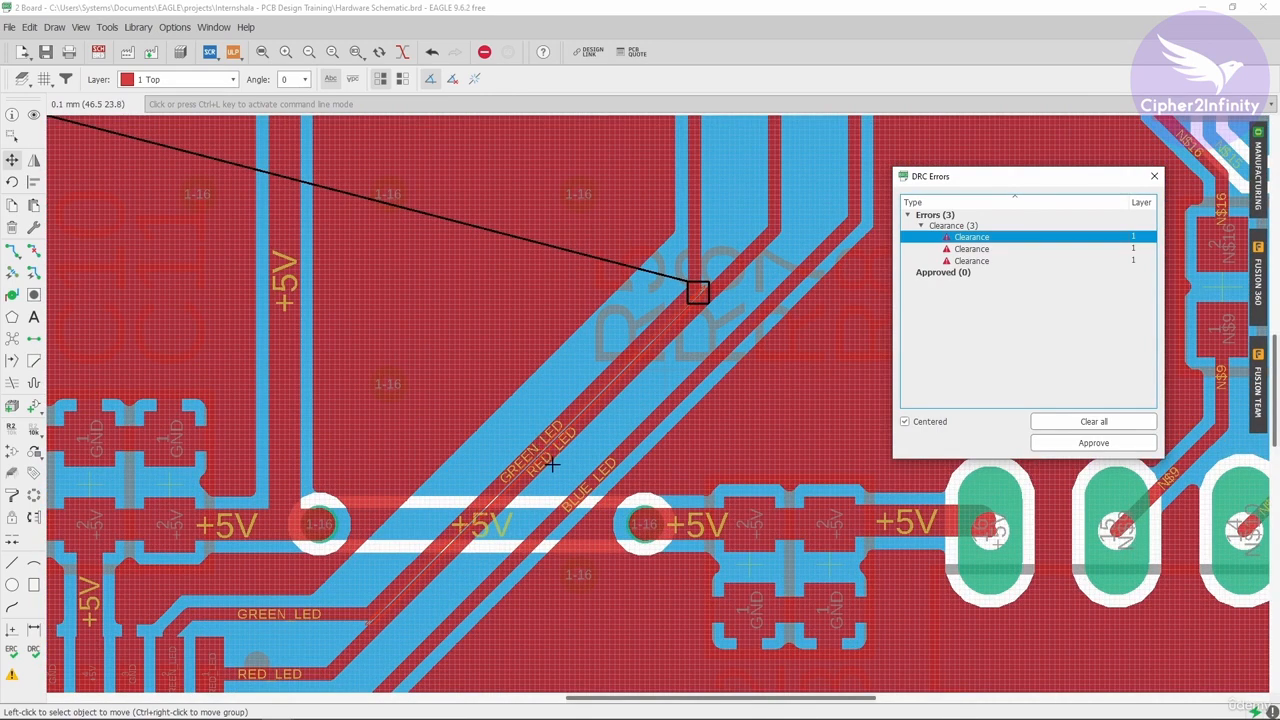
{"action": "scroll", "coordinate": [632, 360], "scroll_direction": "up", "scroll_amount": 3}
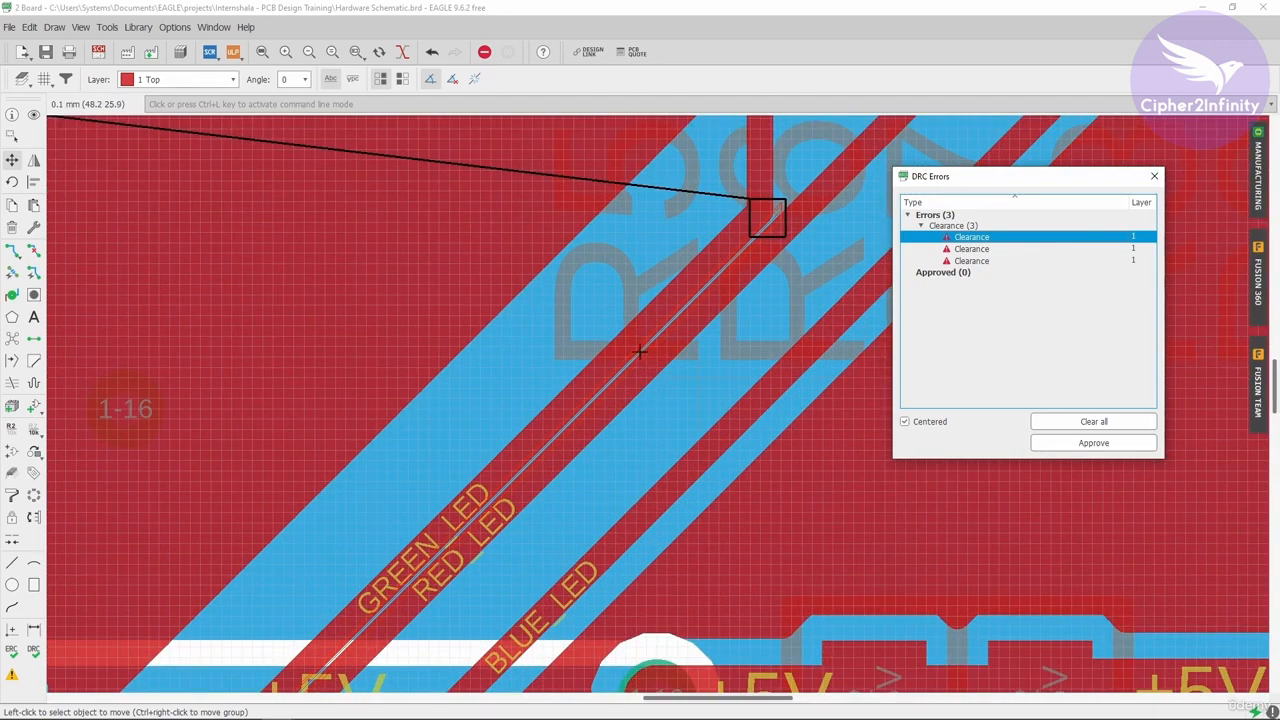
{"action": "scroll", "coordinate": [711, 302], "scroll_direction": "down", "scroll_amount": 2}
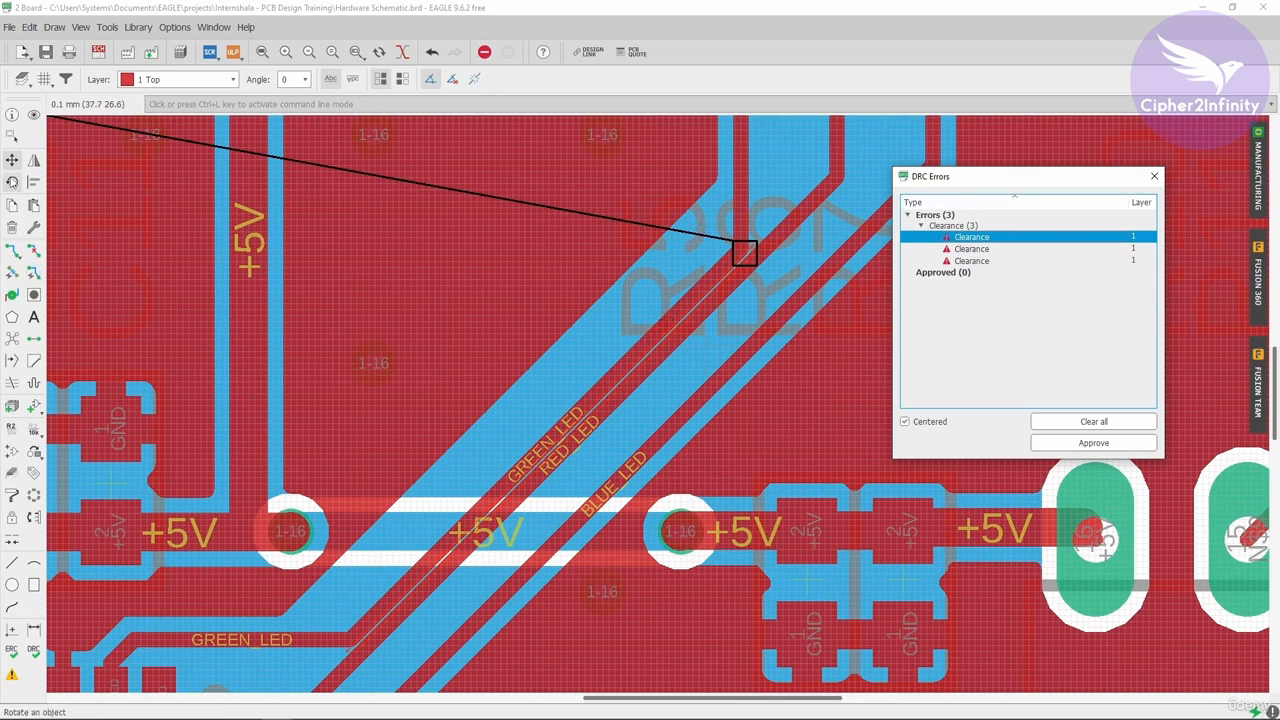
Step: Move the GREEN_LED trace back away from the RED_LED trace
{"action": "left_click", "coordinate": [14, 160]}
{"action": "left_click", "coordinate": [577, 402]}
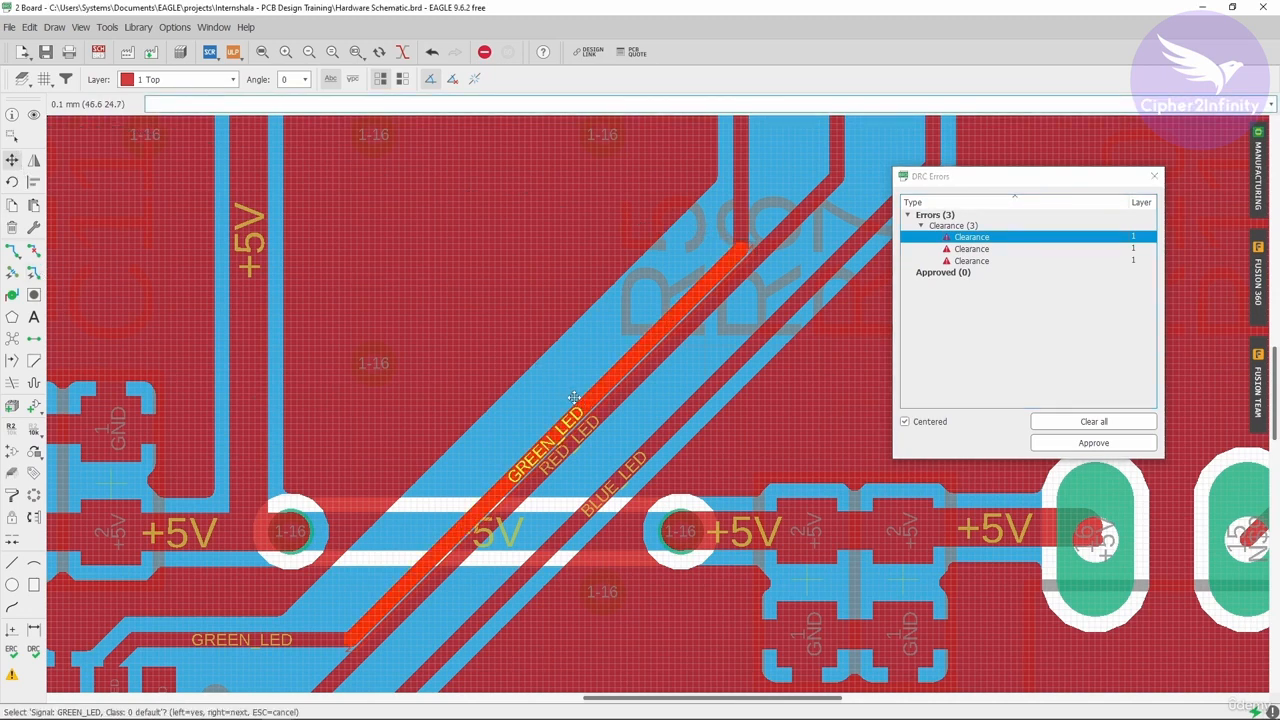
{"action": "left_click", "coordinate": [580, 406]}
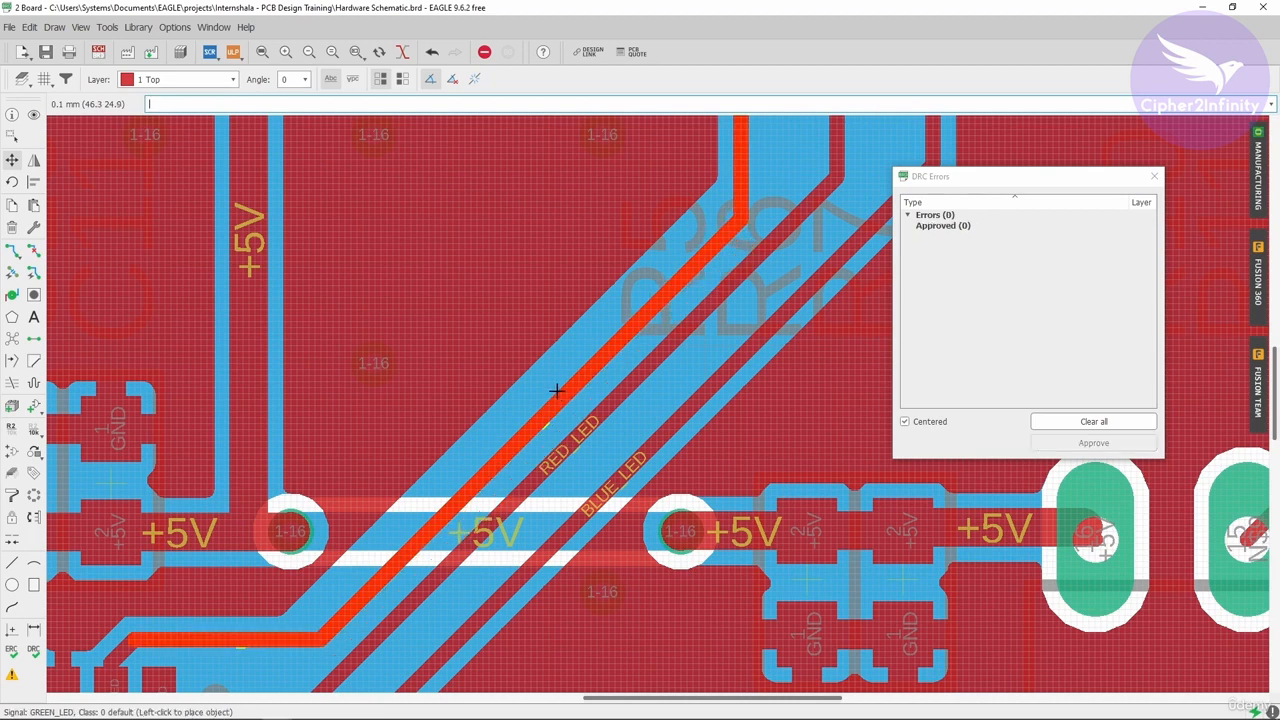
{"action": "left_click", "coordinate": [555, 390]}
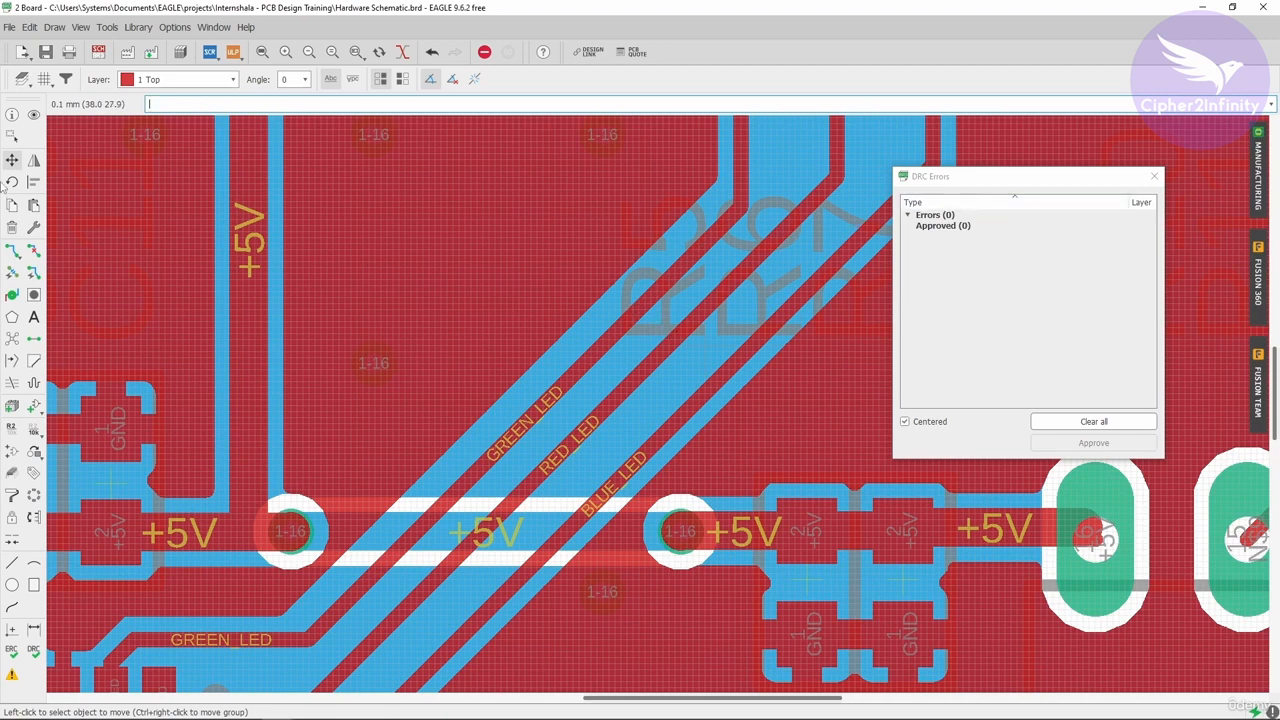
Step: Move the GREEN_LED trace so it overlaps the RED_LED trace
{"action": "left_click", "coordinate": [572, 364]}
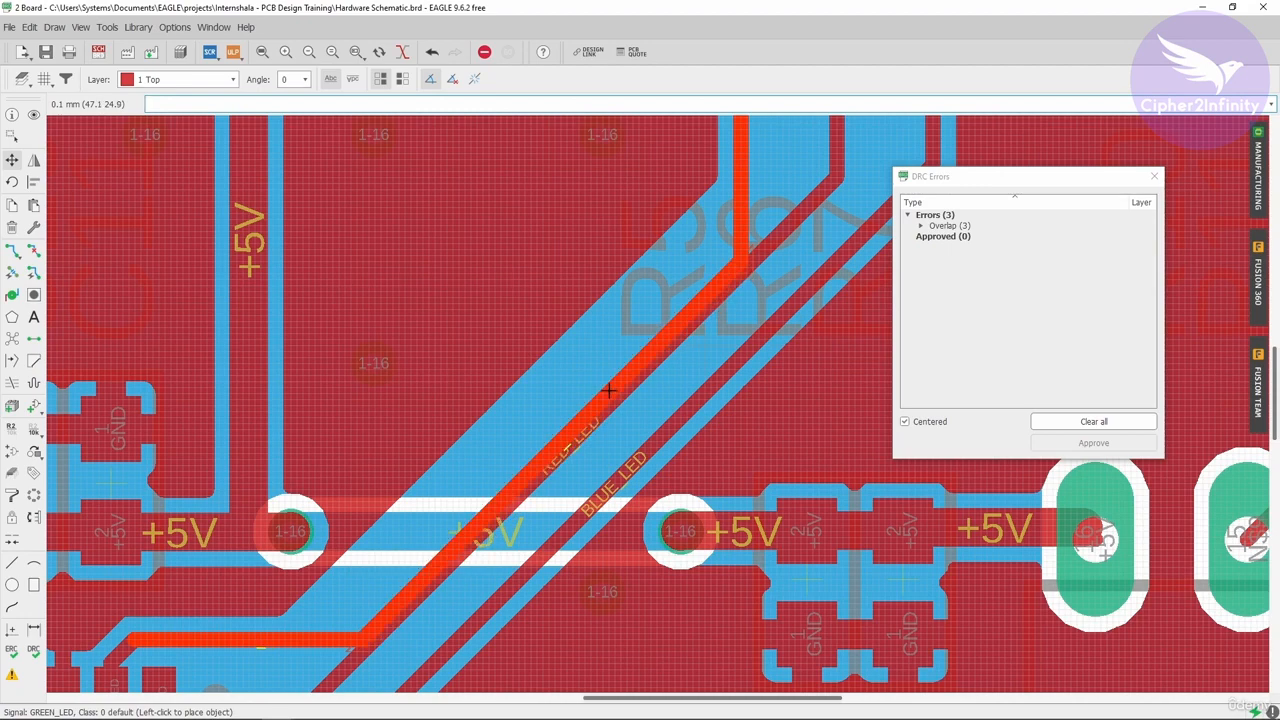
{"action": "left_click", "coordinate": [609, 390]}
Step: Expand the Overlap errors in the DRC list and inspect each of the three on the board
{"action": "left_click", "coordinate": [921, 226]}
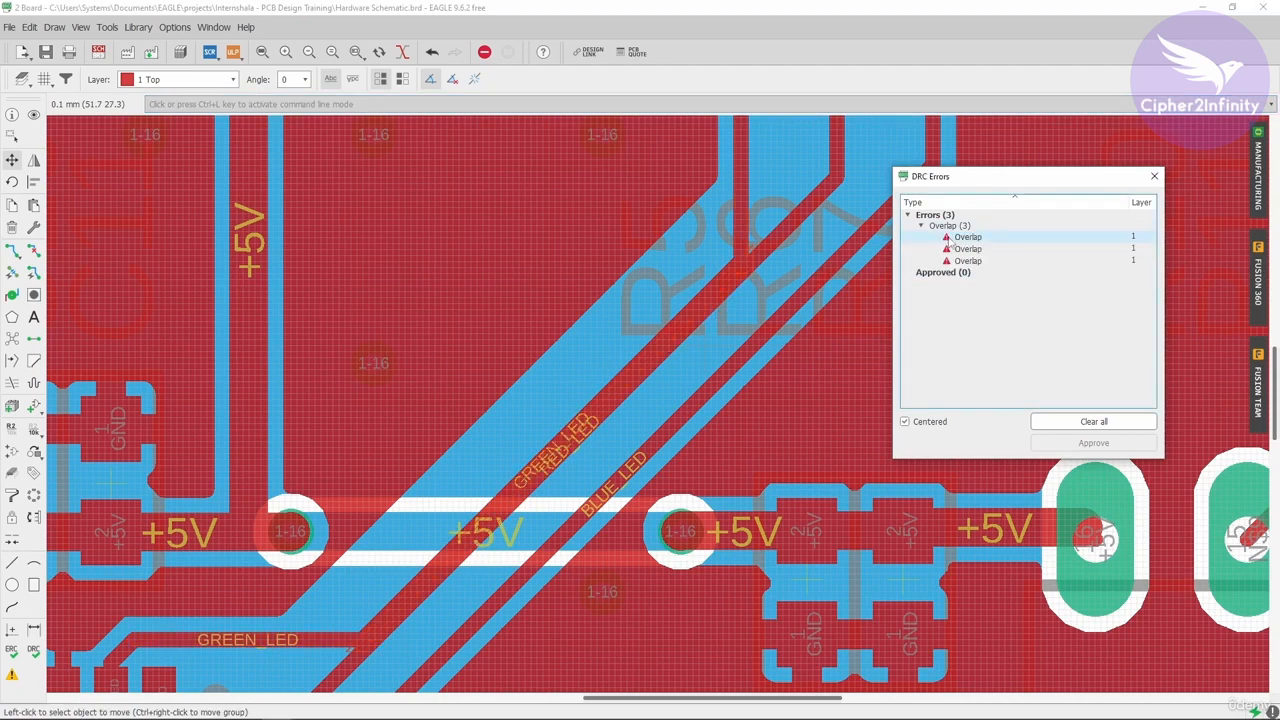
{"action": "left_click", "coordinate": [955, 237]}
{"action": "scroll", "coordinate": [649, 432], "scroll_direction": "up", "scroll_amount": 2}
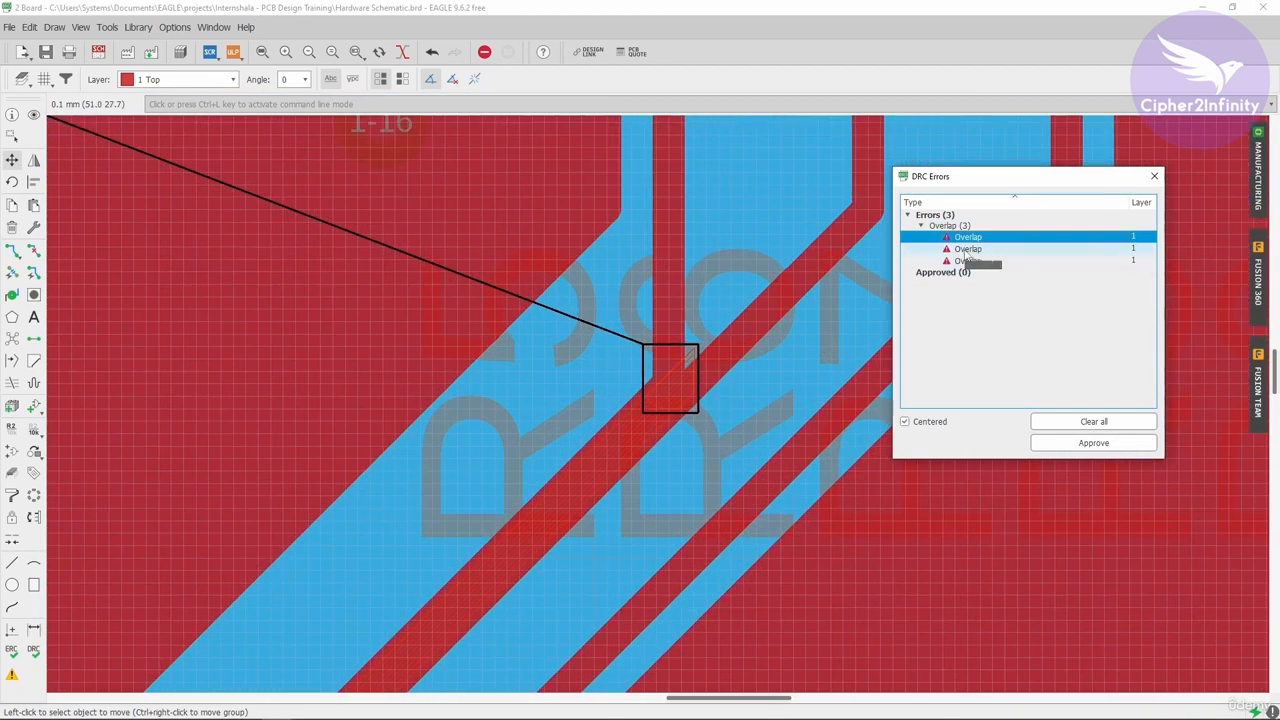
{"action": "left_click", "coordinate": [967, 249]}
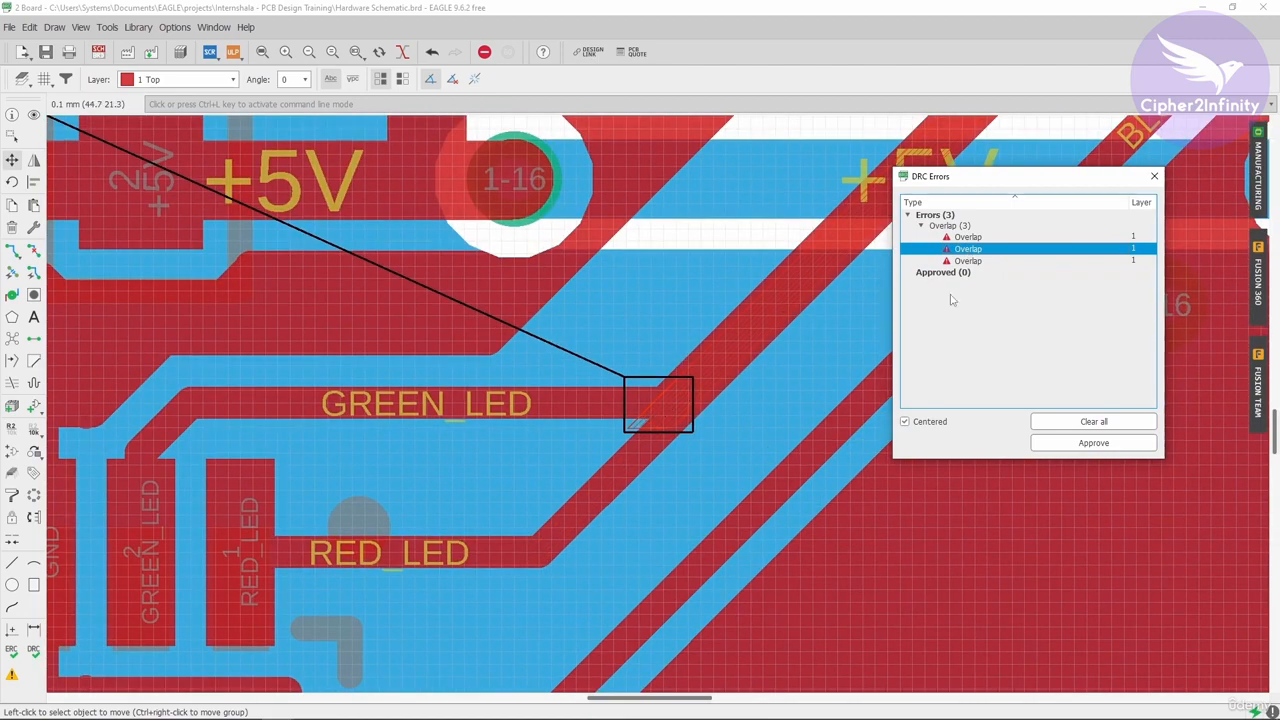
{"action": "left_click", "coordinate": [967, 260]}
{"action": "scroll", "coordinate": [300, 374], "scroll_direction": "down", "scroll_amount": 3}
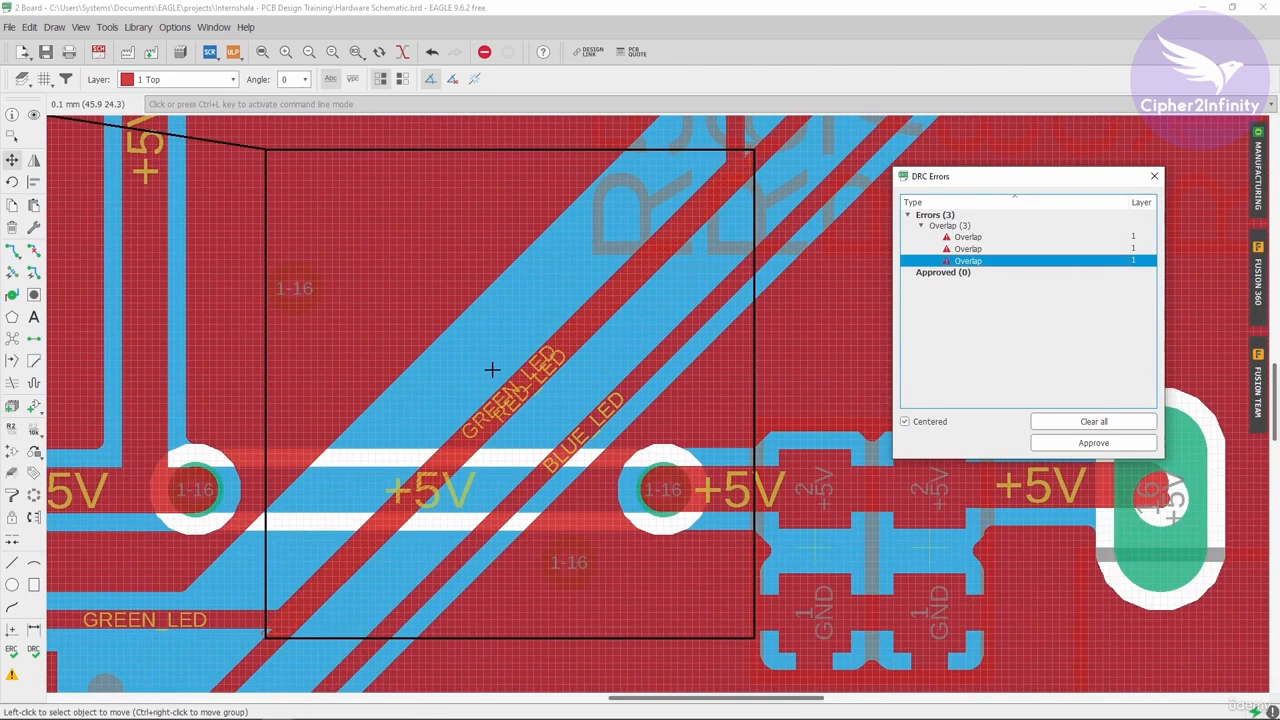
{"action": "scroll", "coordinate": [492, 370], "scroll_direction": "down", "scroll_amount": 1}
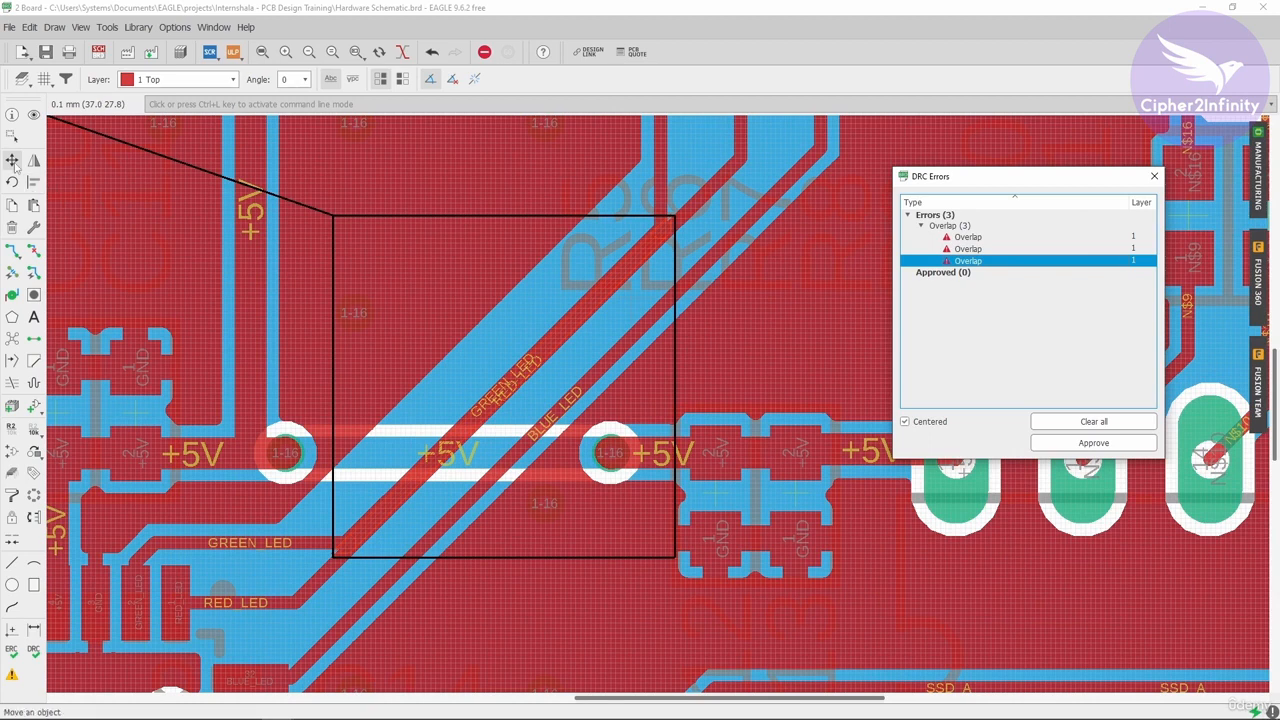
Step: Move the GREEN_LED trace back to a clear spacing from the RED_LED trace
{"action": "key", "text": "ctrl+l"}
{"action": "left_click", "coordinate": [516, 372]}
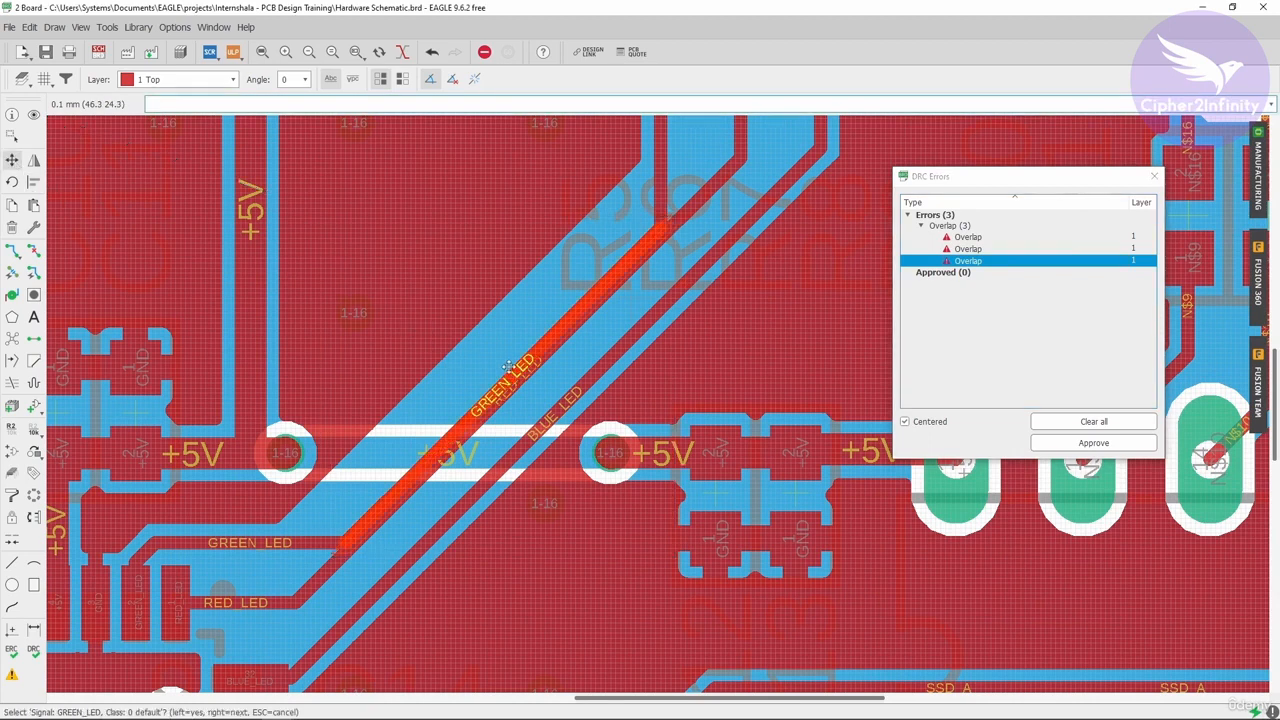
{"action": "left_click", "coordinate": [501, 362]}
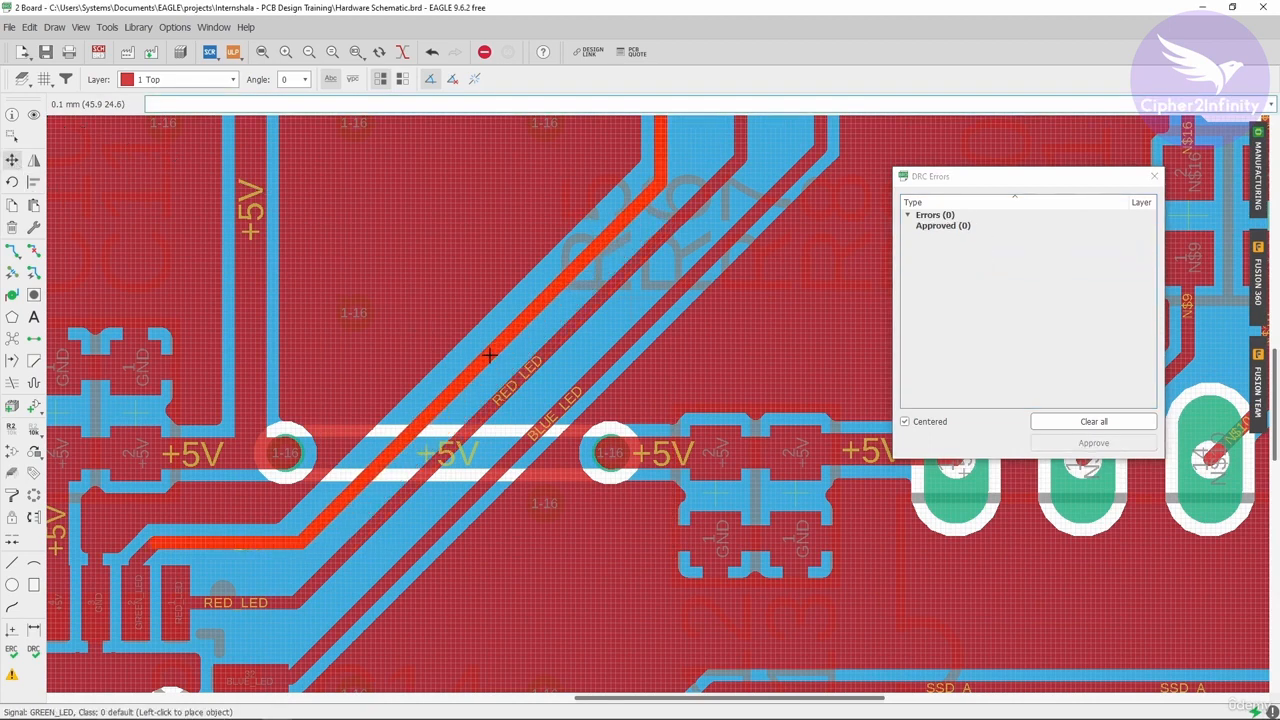
{"action": "left_click", "coordinate": [491, 355]}
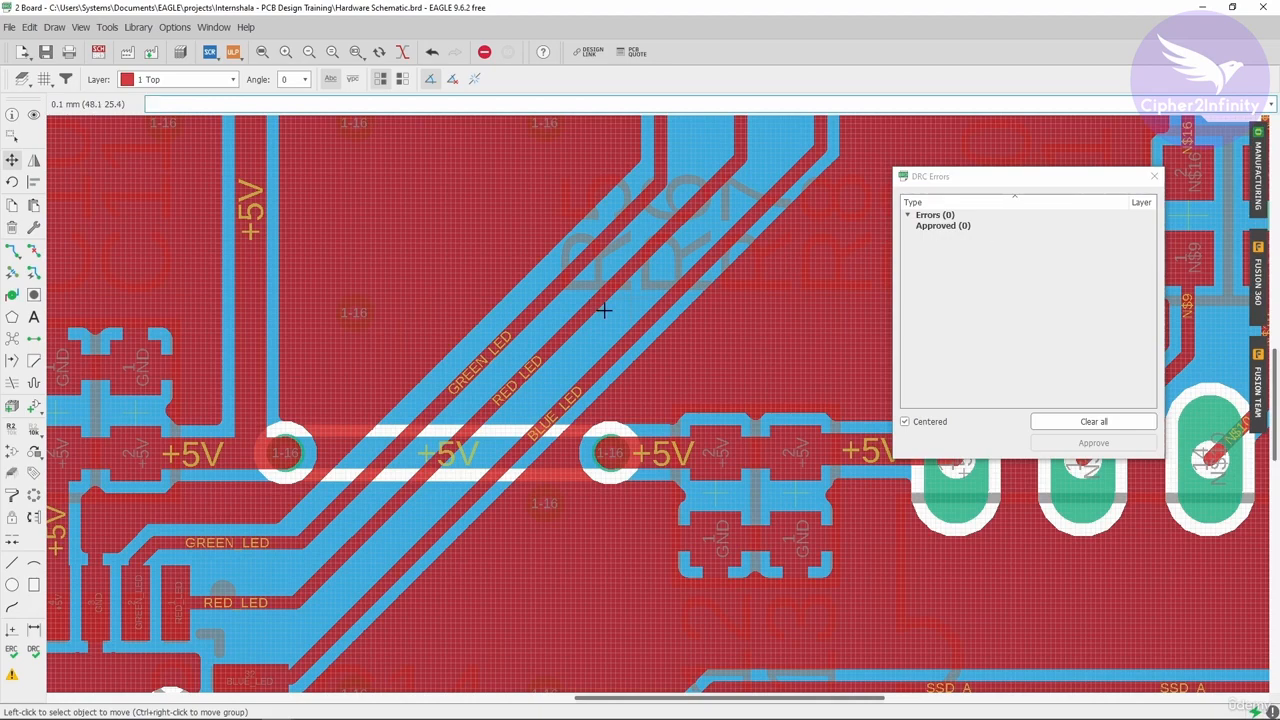
Step: Move the +12V trace onto the board's left edge and expand the resulting Dimension errors
{"action": "scroll", "coordinate": [604, 311], "scroll_direction": "down", "scroll_amount": 4}
{"action": "scroll", "coordinate": [662, 314], "scroll_direction": "down", "scroll_amount": 1}
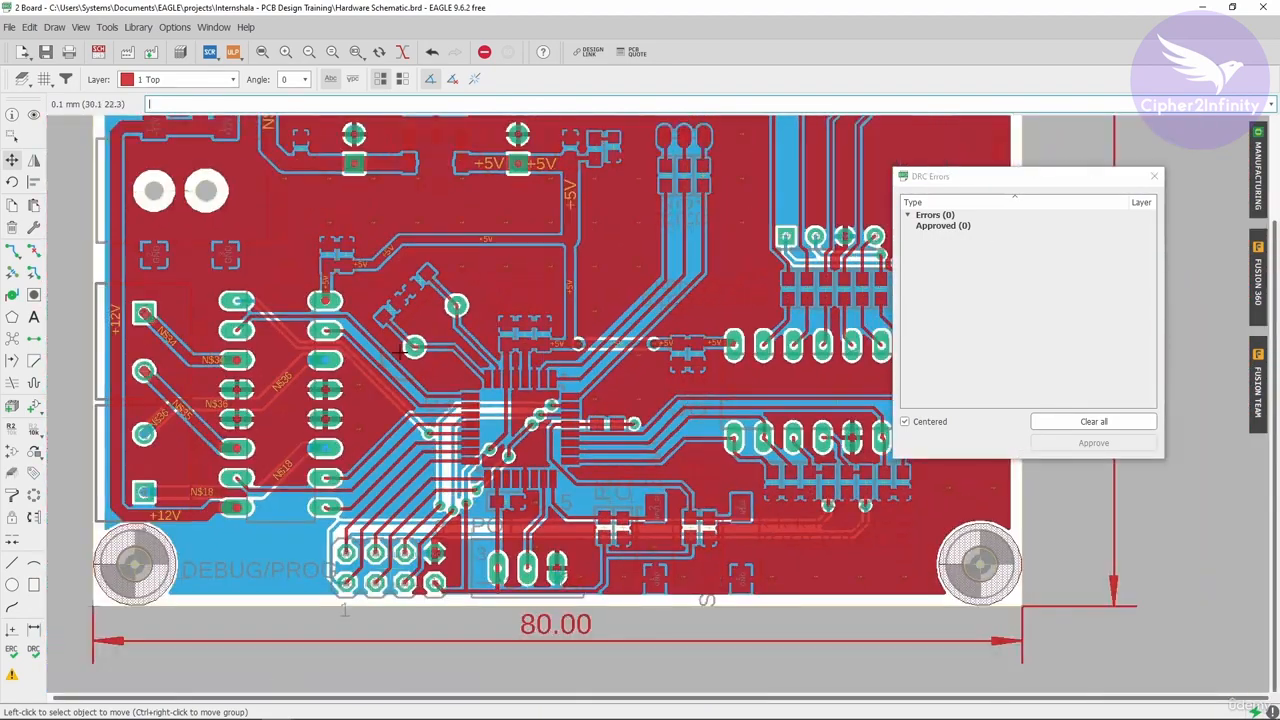
{"action": "scroll", "coordinate": [298, 358], "scroll_direction": "down", "scroll_amount": 2}
{"action": "scroll", "coordinate": [204, 309], "scroll_direction": "up", "scroll_amount": 4}
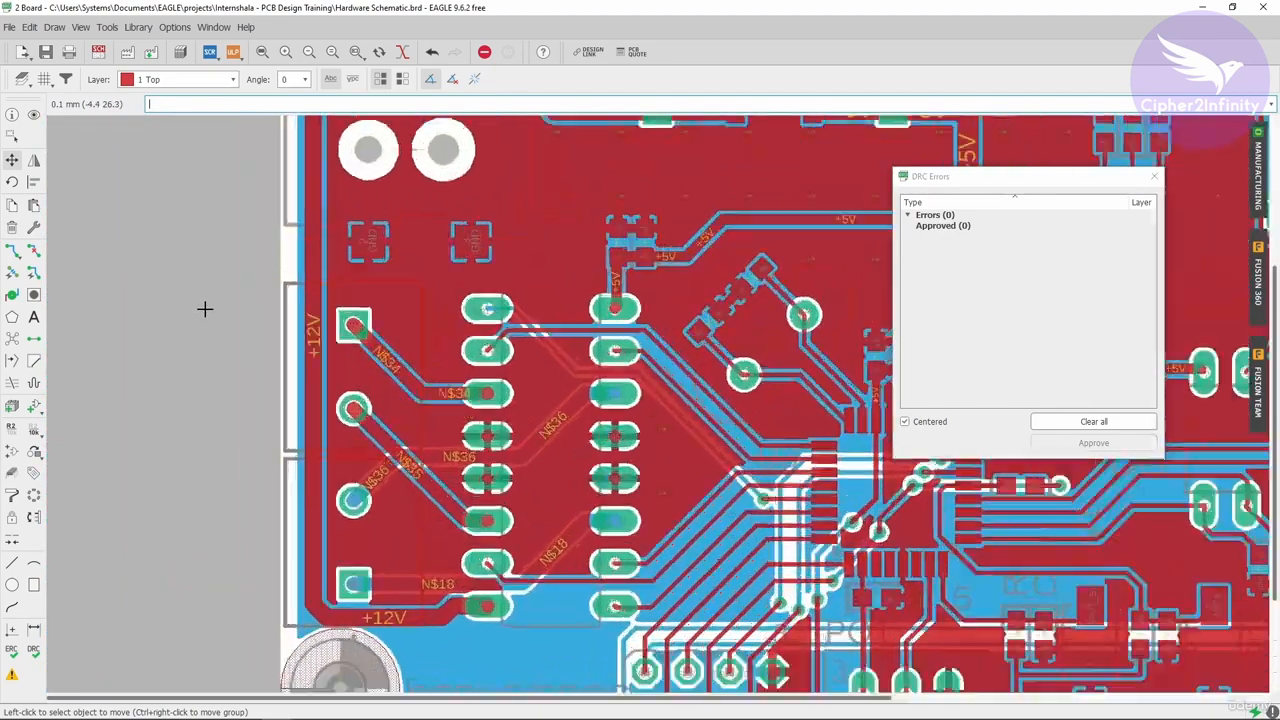
{"action": "scroll", "coordinate": [297, 314], "scroll_direction": "up", "scroll_amount": 1}
{"action": "scroll", "coordinate": [280, 343], "scroll_direction": "up", "scroll_amount": 2}
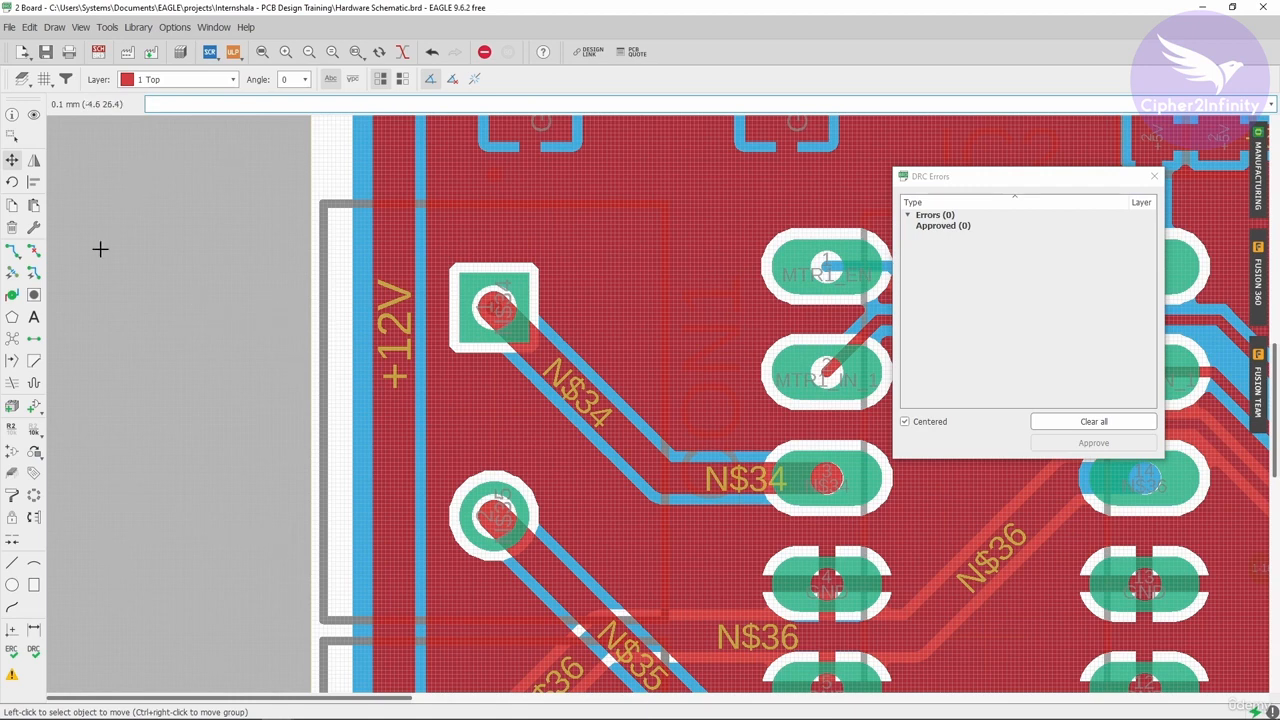
{"action": "left_click", "coordinate": [388, 306]}
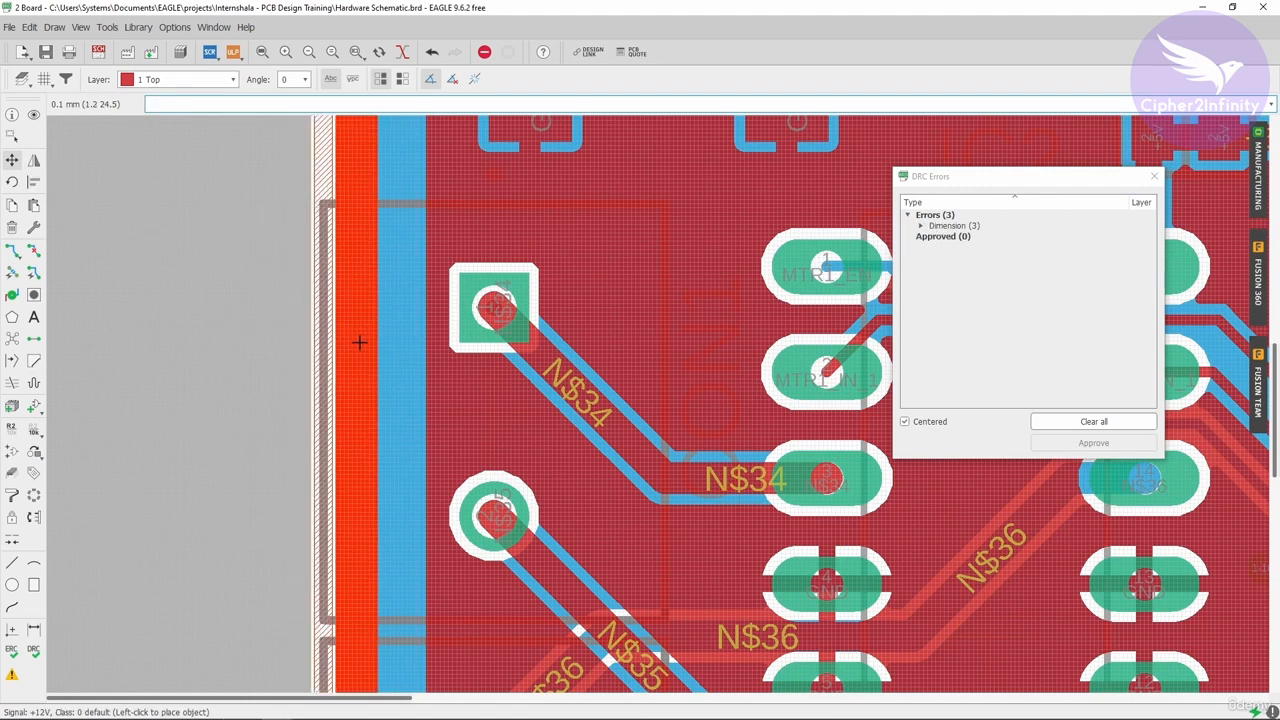
{"action": "left_click", "coordinate": [357, 342]}
{"action": "left_click", "coordinate": [921, 226]}
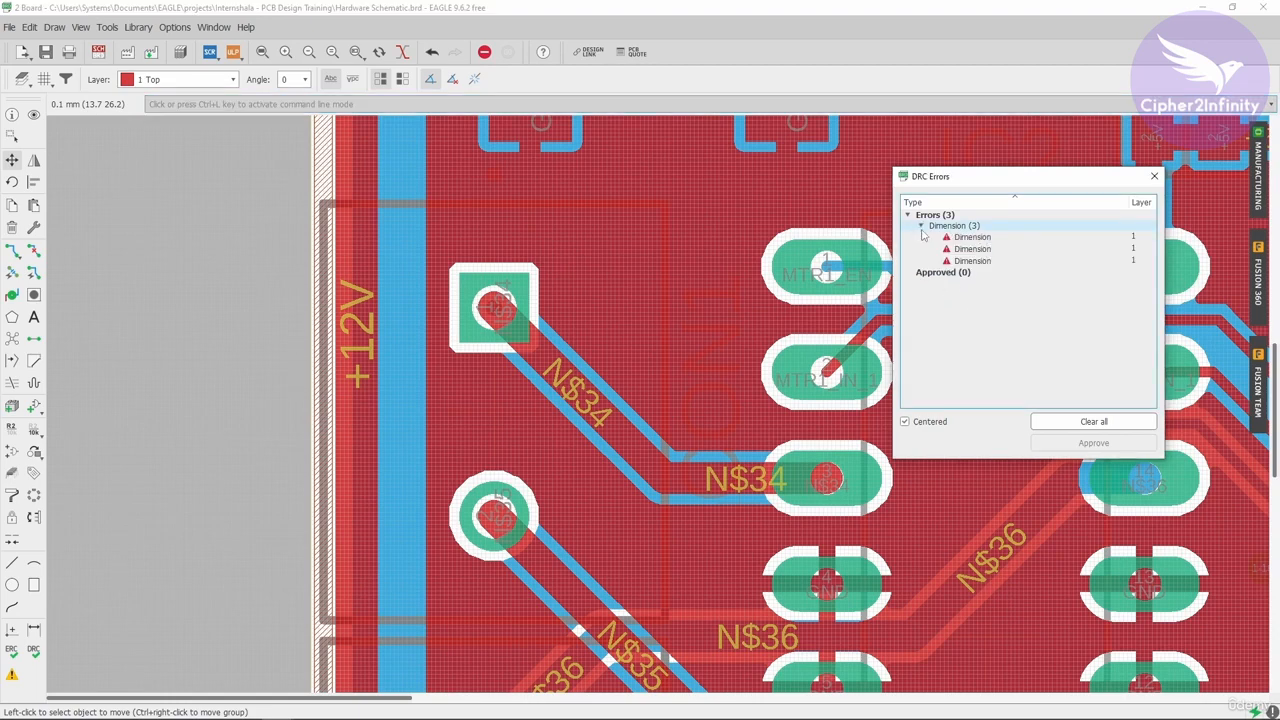
Step: Select the second Dimension error and inspect where the +12V trace meets the board's left edge
{"action": "left_click", "coordinate": [972, 248]}
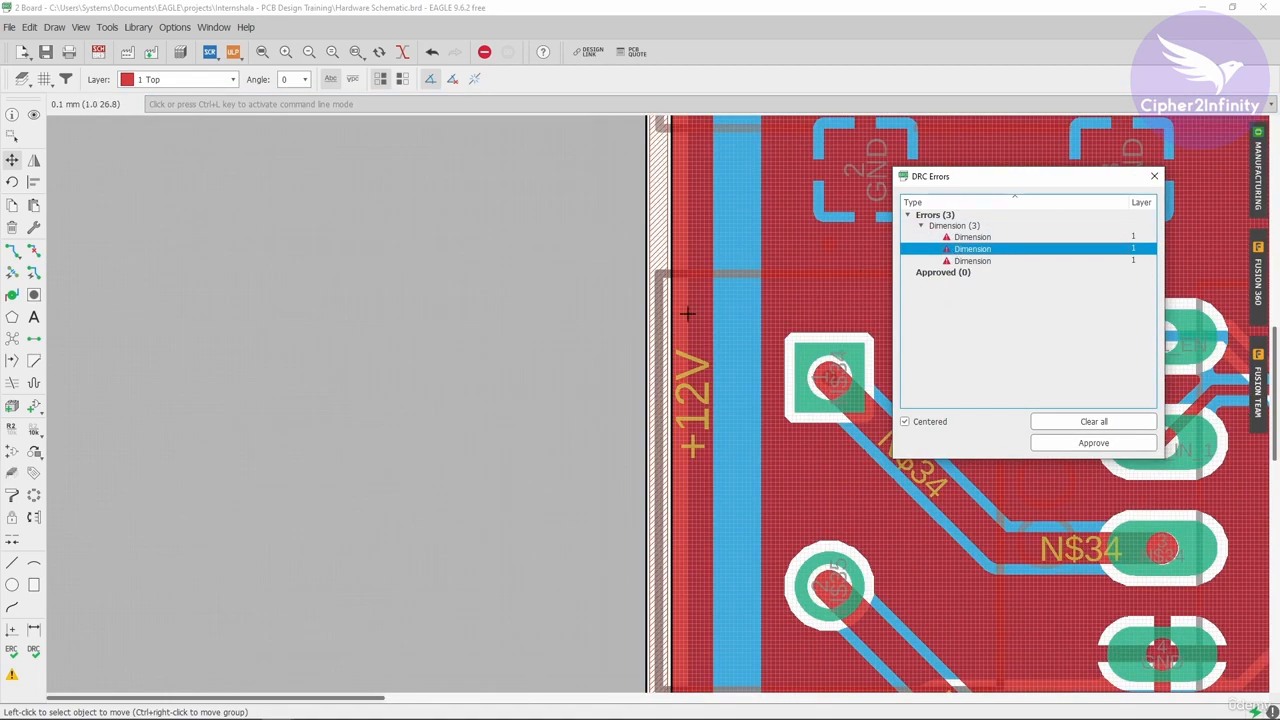
{"action": "scroll", "coordinate": [690, 310], "scroll_direction": "up", "scroll_amount": 2}
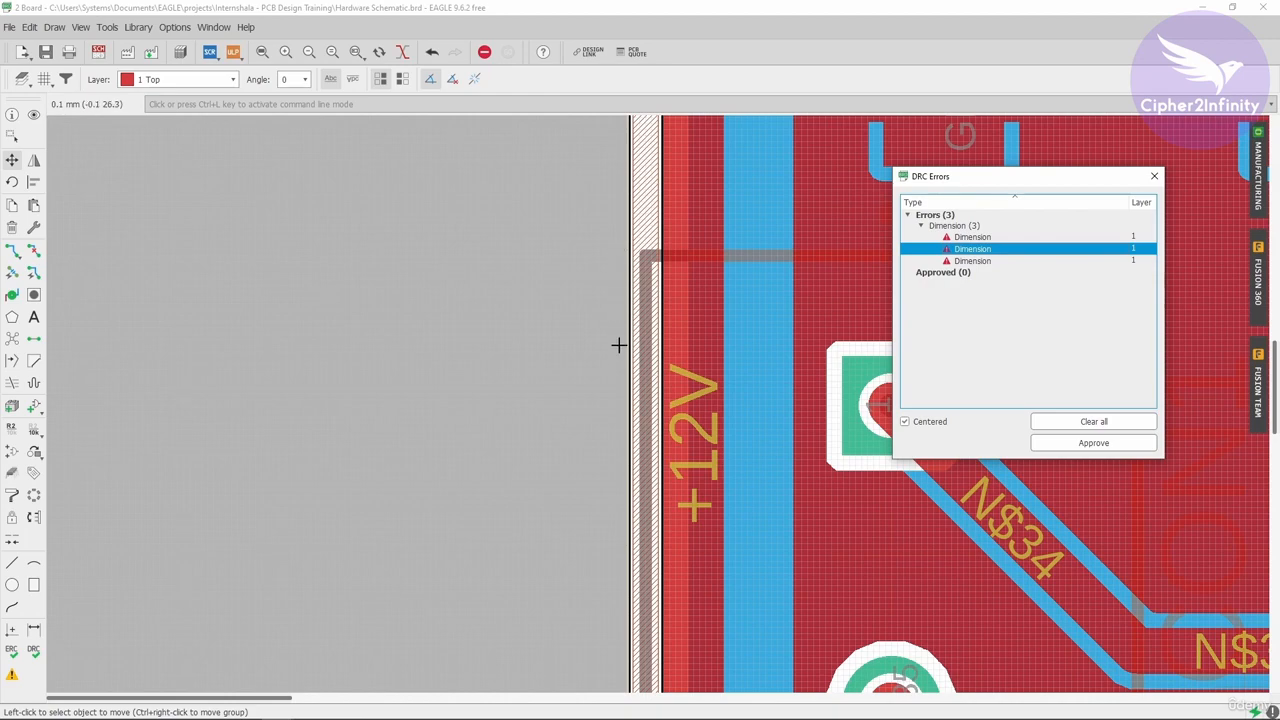
{"action": "scroll", "coordinate": [594, 350], "scroll_direction": "down", "scroll_amount": 2}
{"action": "scroll", "coordinate": [487, 334], "scroll_direction": "down", "scroll_amount": 2}
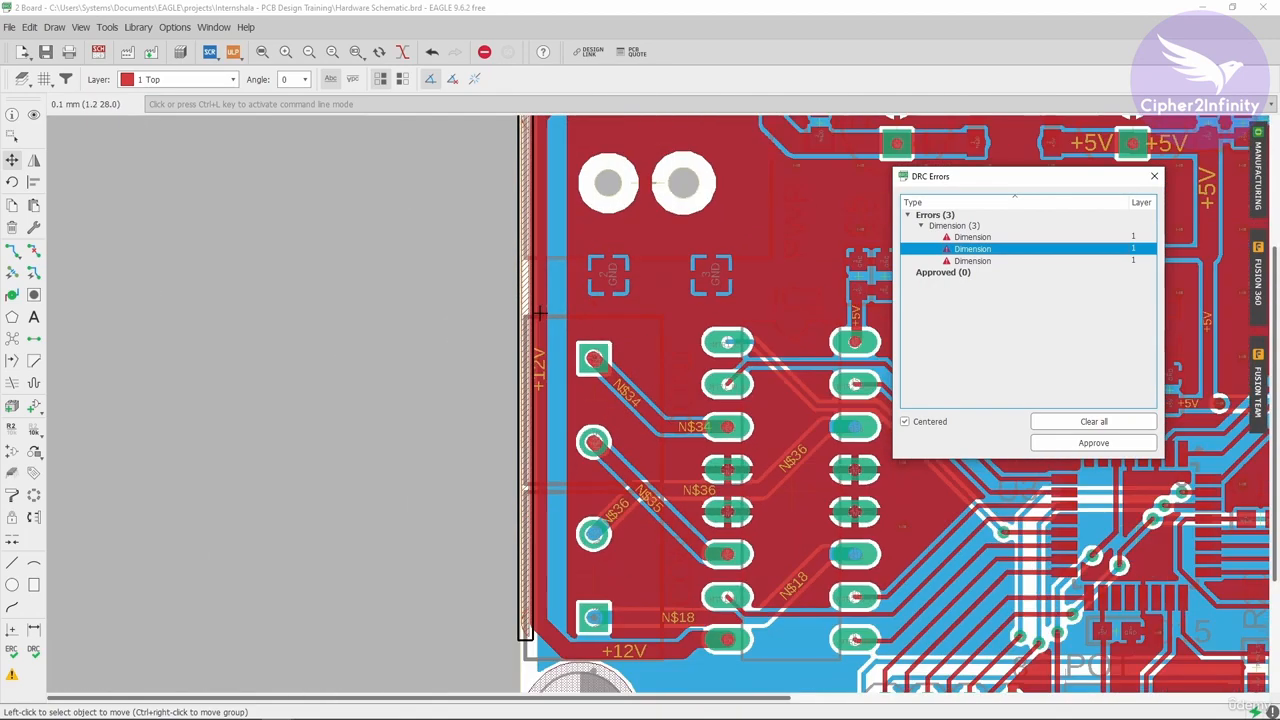
{"action": "scroll", "coordinate": [527, 305], "scroll_direction": "down", "scroll_amount": 2}
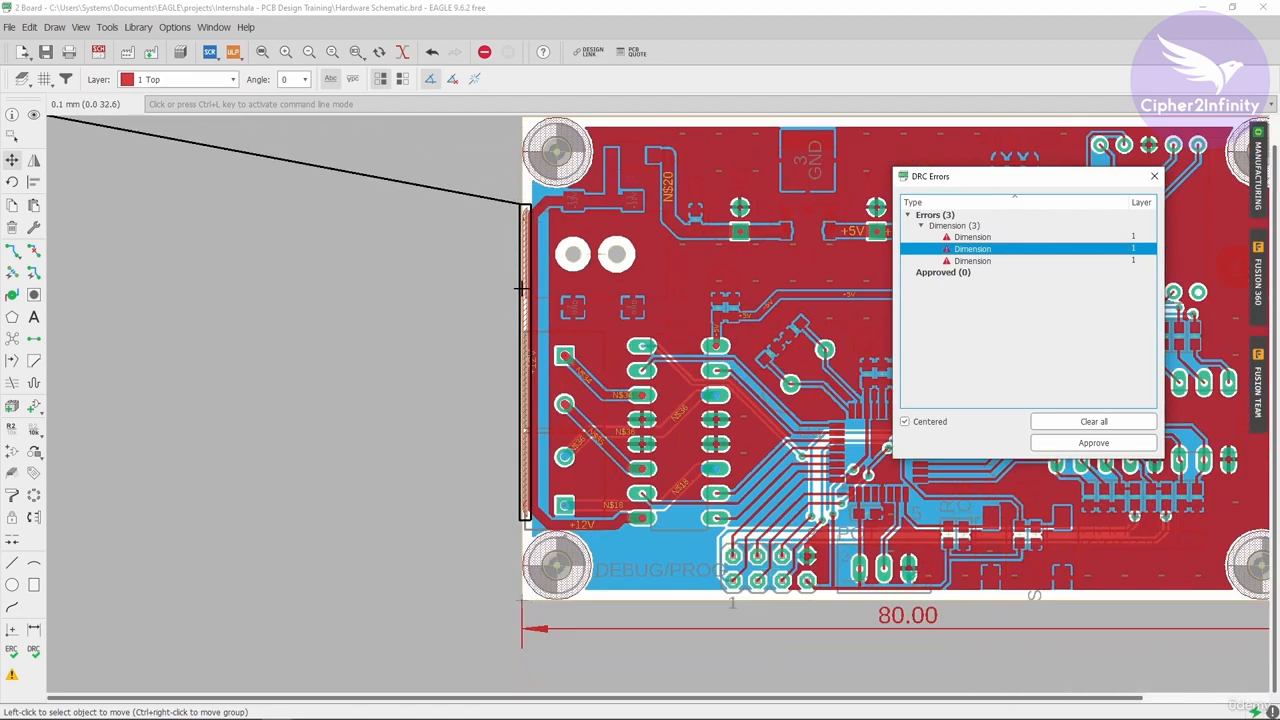
{"action": "scroll", "coordinate": [541, 285], "scroll_direction": "up", "scroll_amount": 4}
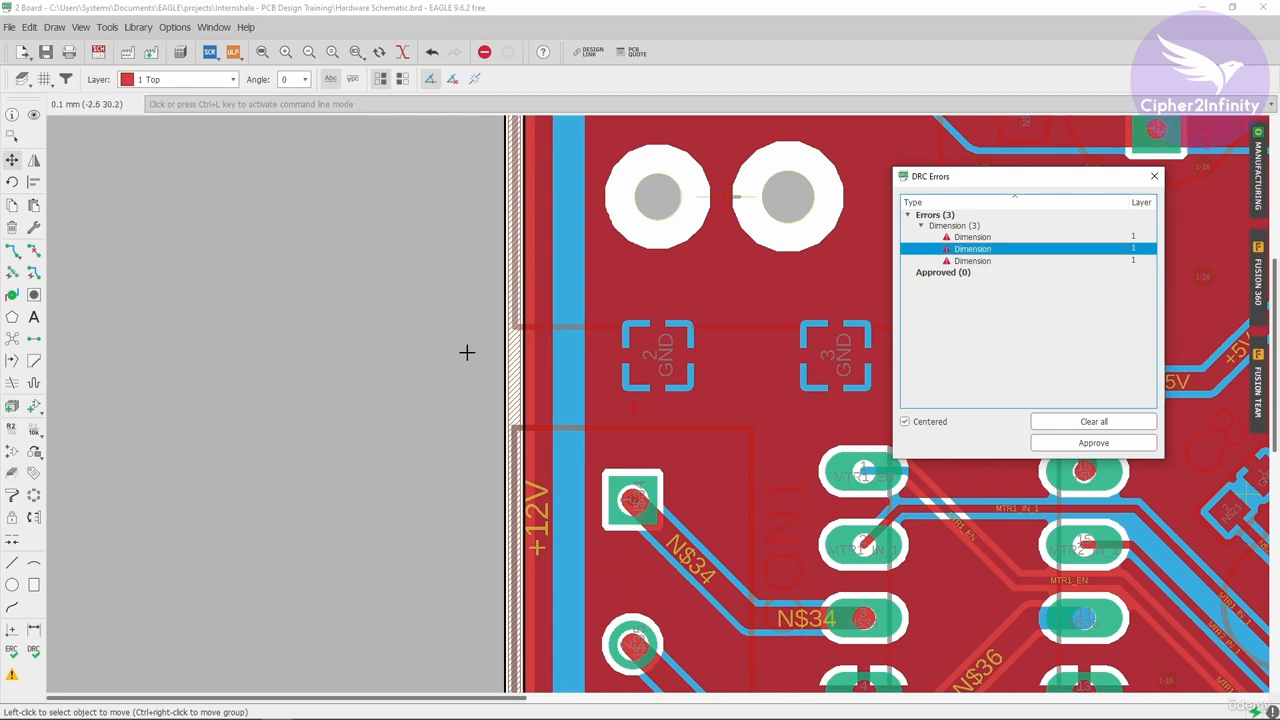
{"action": "scroll", "coordinate": [394, 446], "scroll_direction": "down", "scroll_amount": 3}
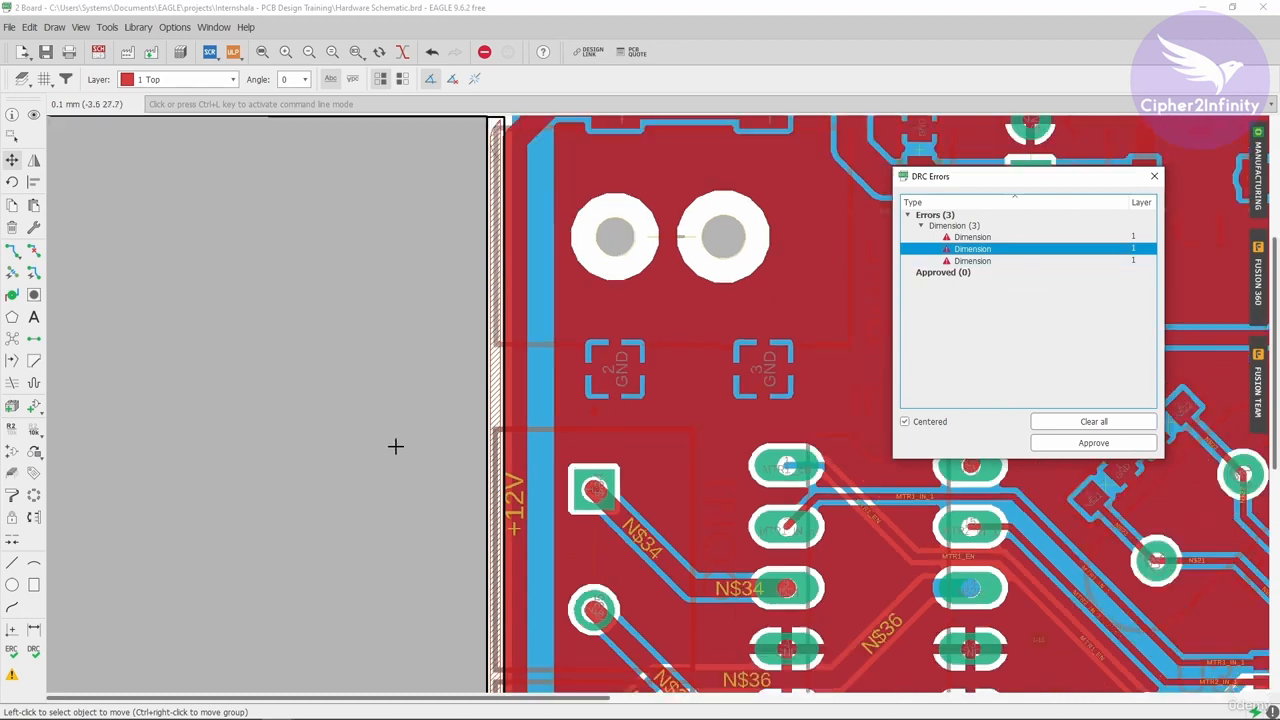
Step: Move the +12V trace back inside the board outline, clear of the left edge
{"action": "left_click", "coordinate": [12, 162]}
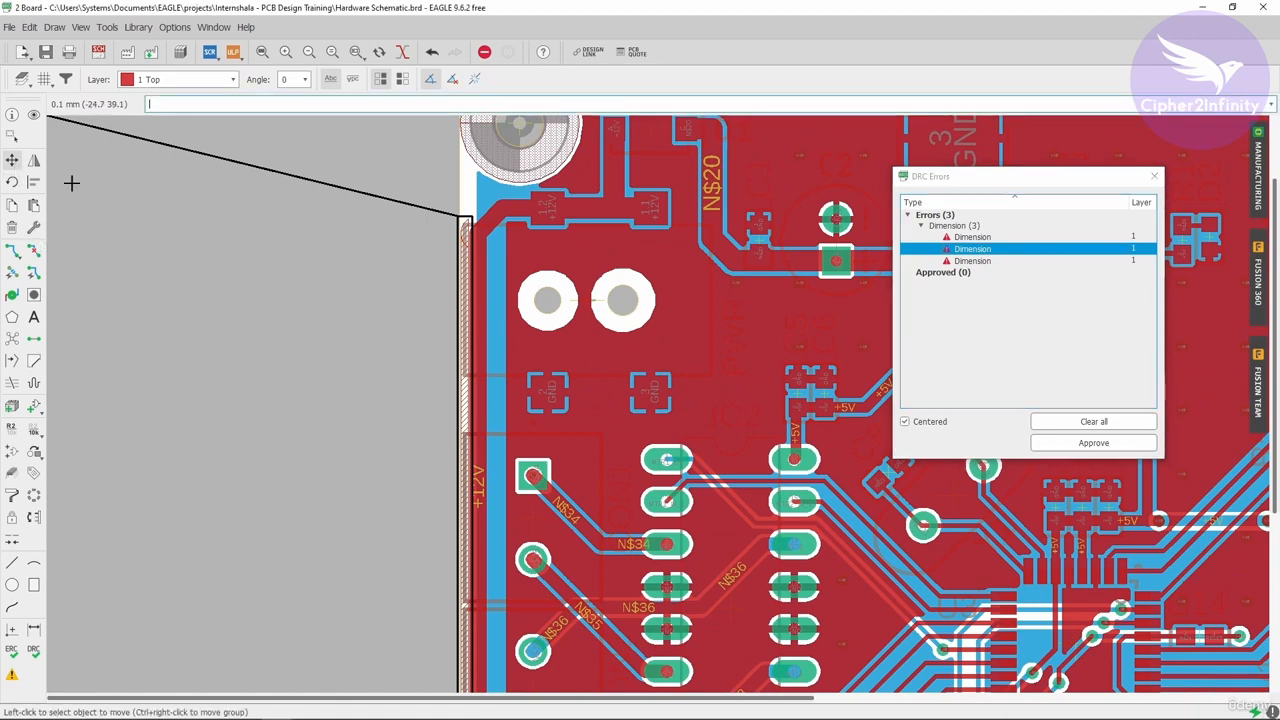
{"action": "left_click", "coordinate": [482, 416]}
{"action": "left_click", "coordinate": [491, 416]}
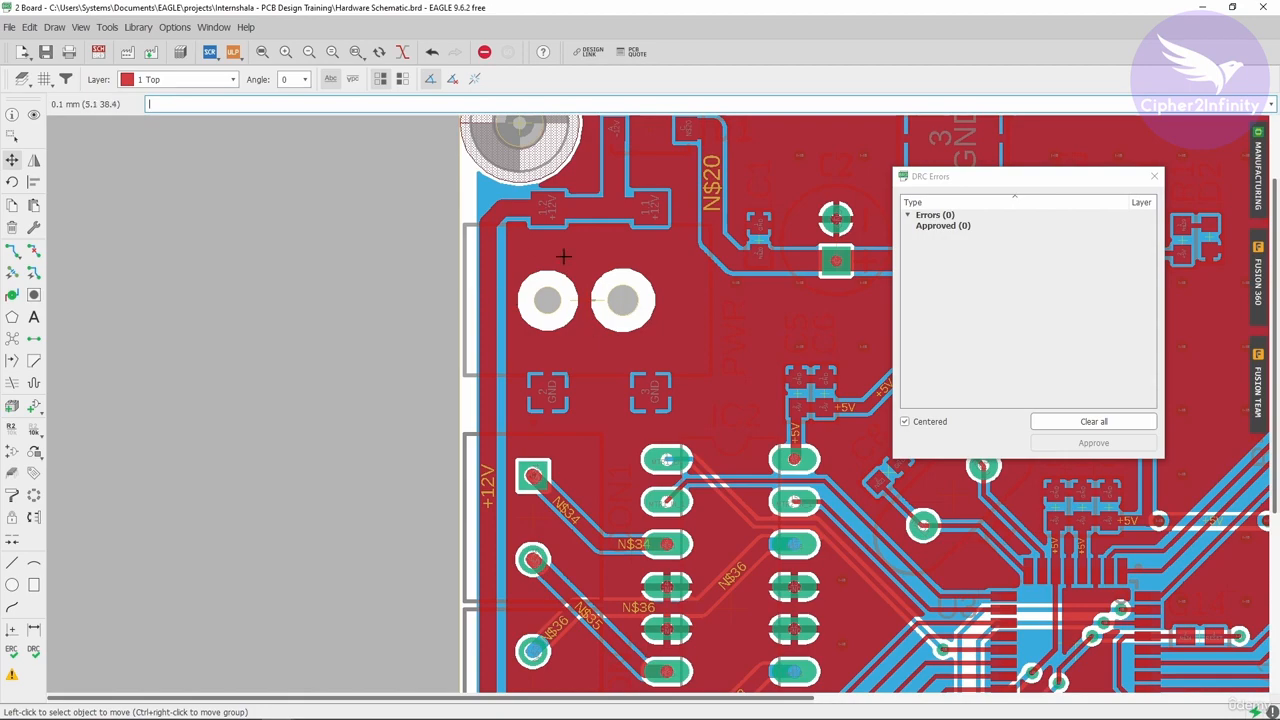
{"action": "scroll", "coordinate": [459, 331], "scroll_direction": "down", "scroll_amount": 5}
{"action": "scroll", "coordinate": [440, 310], "scroll_direction": "down", "scroll_amount": 2}
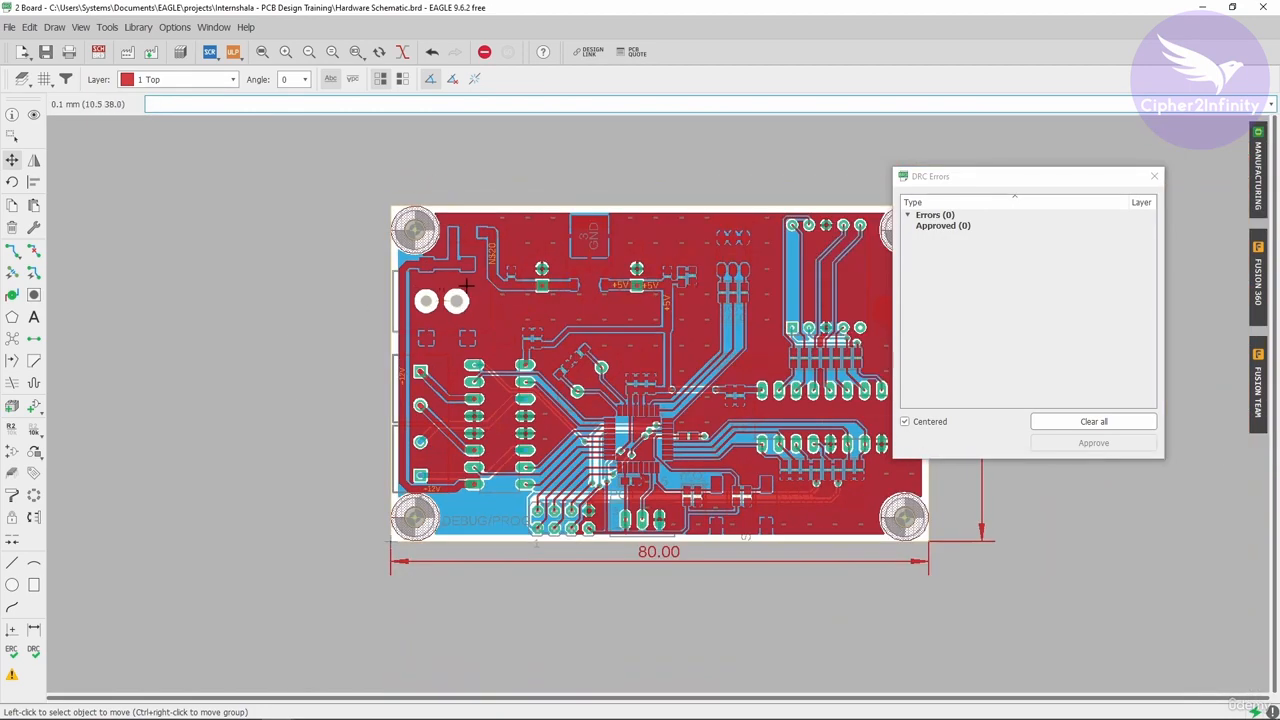
{"action": "scroll", "coordinate": [726, 252], "scroll_direction": "up", "scroll_amount": 5}
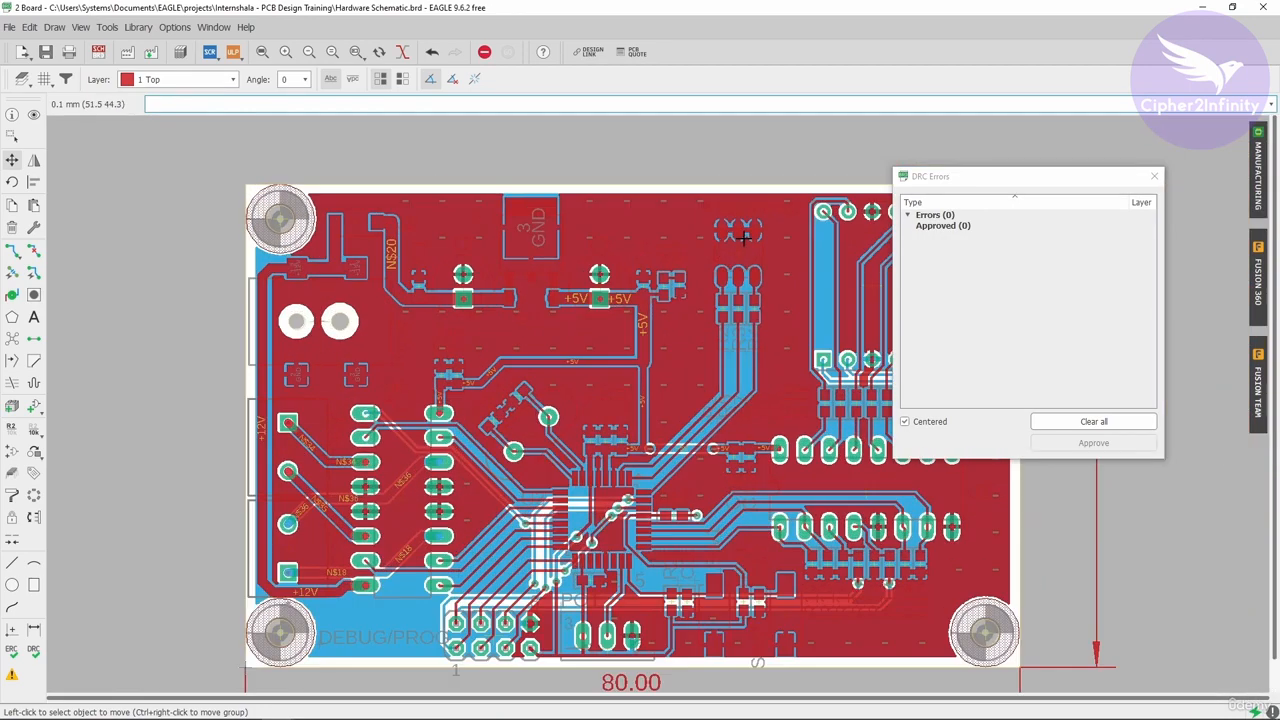
{"action": "left_click", "coordinate": [738, 250]}
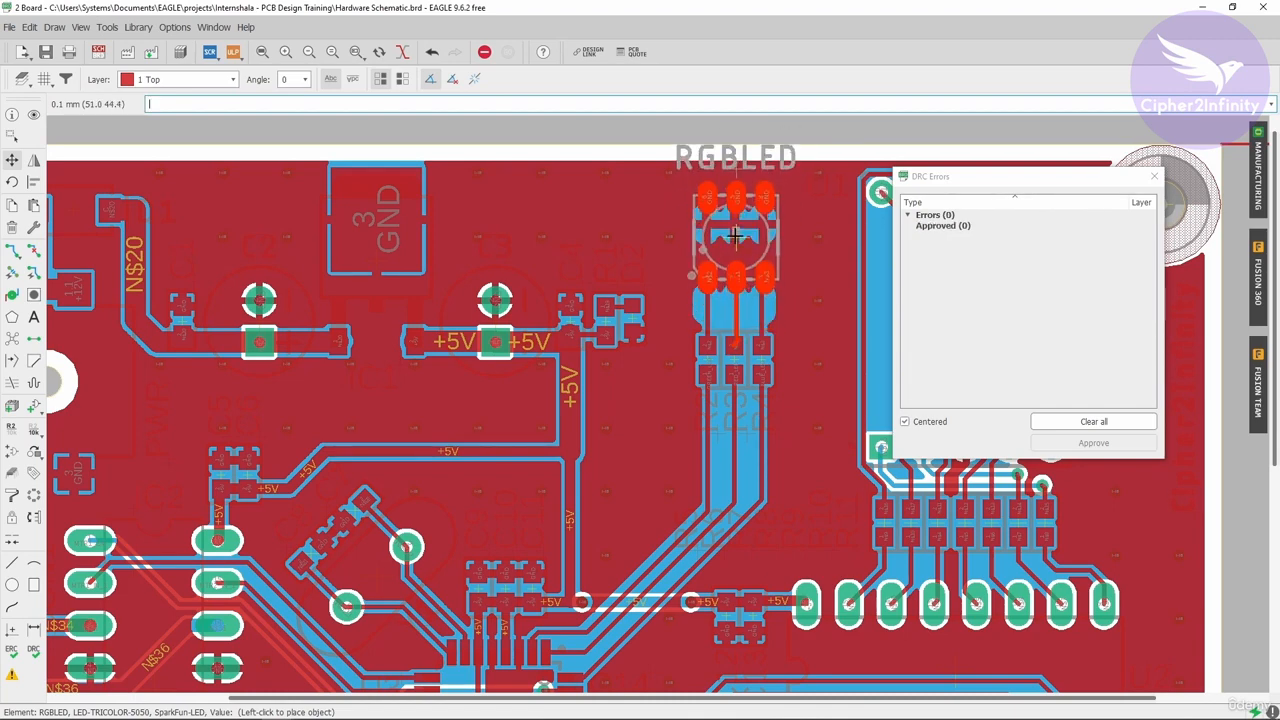
{"action": "left_click", "coordinate": [735, 236]}
{"action": "left_click", "coordinate": [379, 262]}
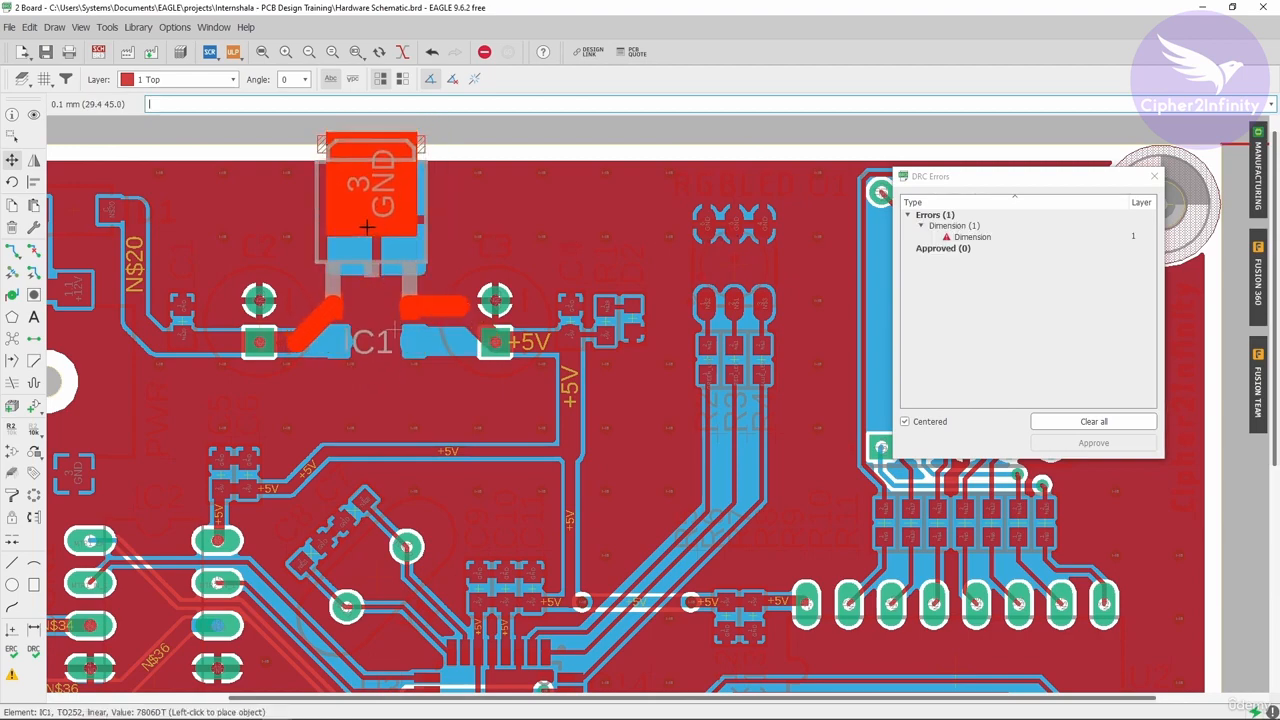
{"action": "key", "text": "Escape"}
{"action": "scroll", "coordinate": [572, 197], "scroll_direction": "down", "scroll_amount": 6}
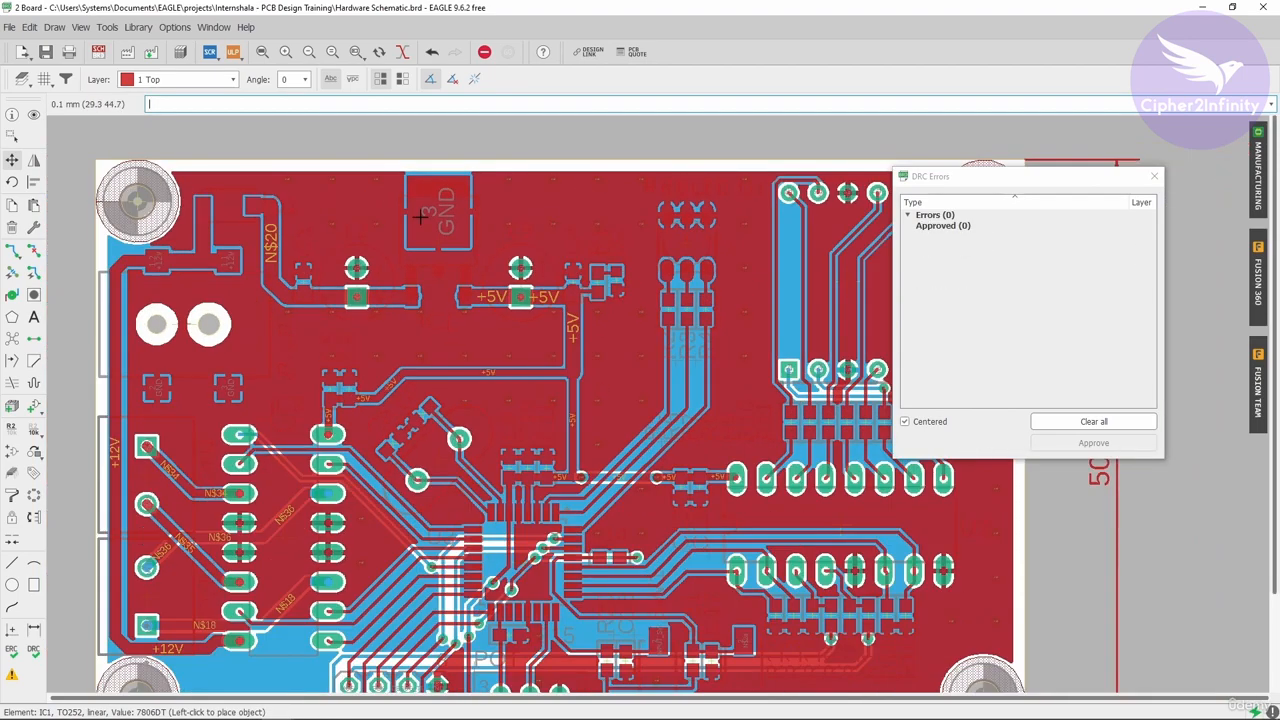
{"action": "scroll", "coordinate": [208, 290], "scroll_direction": "up", "scroll_amount": 1}
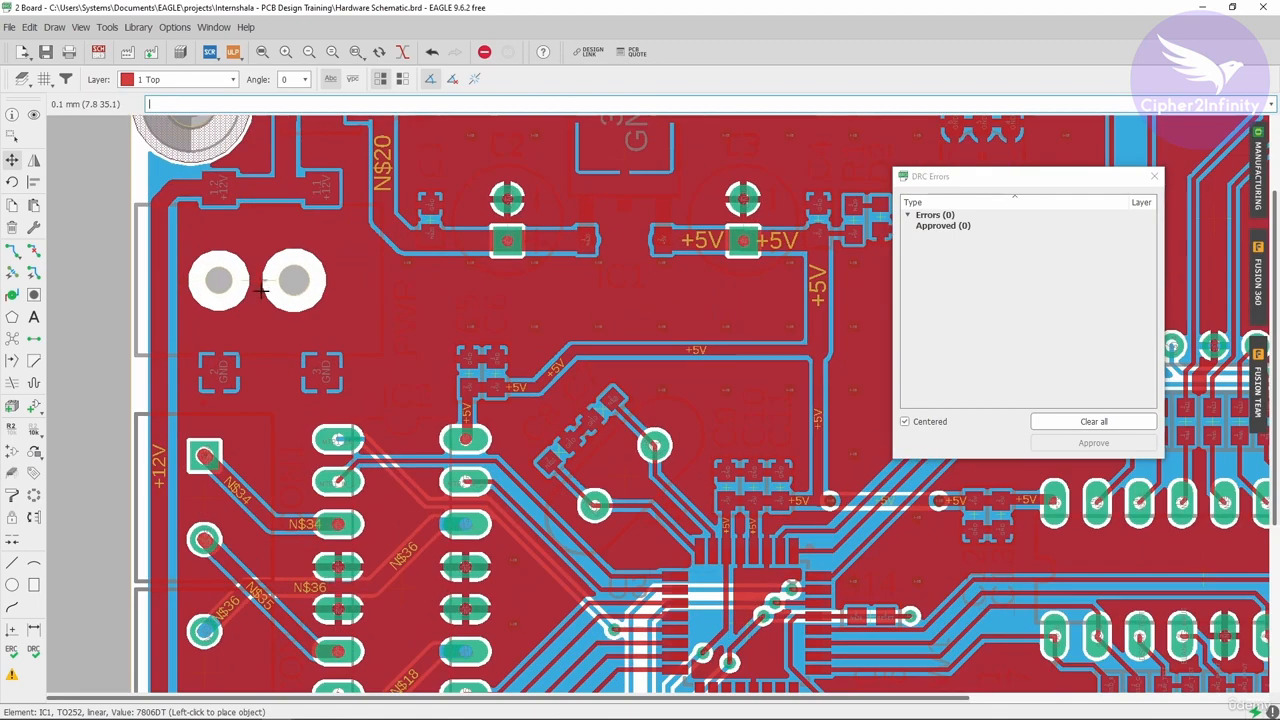
{"action": "scroll", "coordinate": [215, 300], "scroll_direction": "up", "scroll_amount": 1}
{"action": "left_click", "coordinate": [281, 277]}
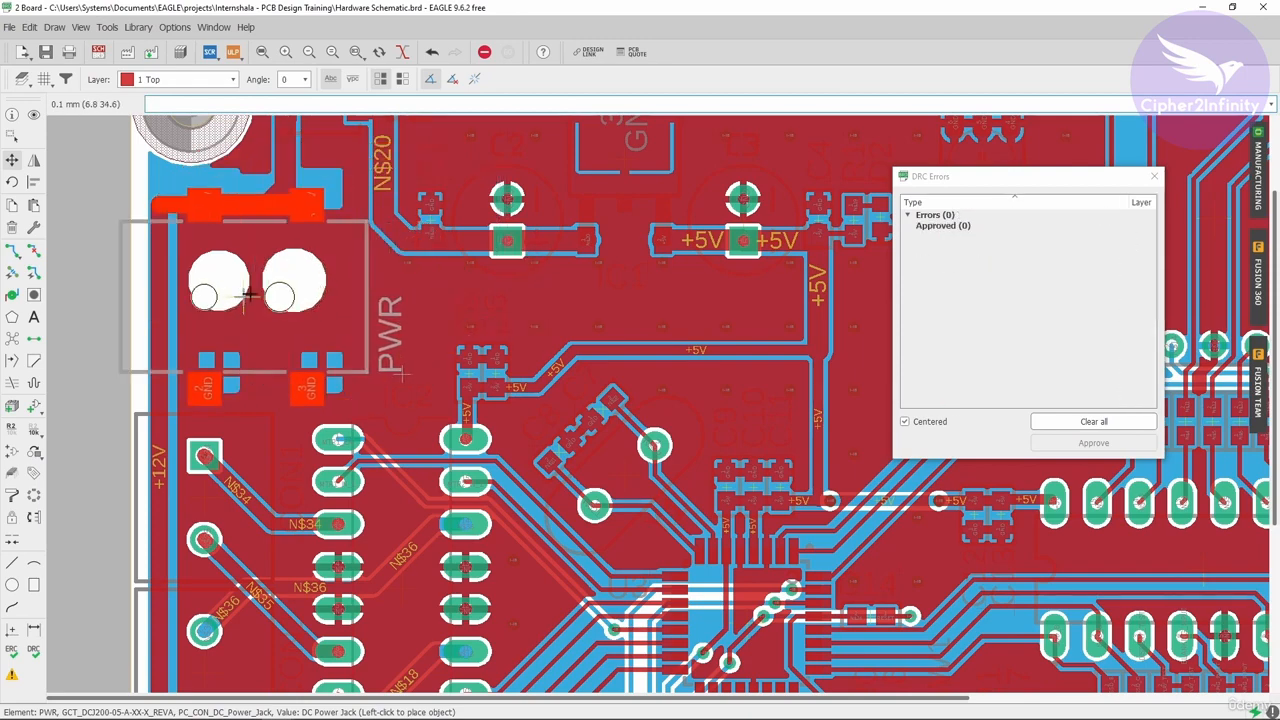
{"action": "scroll", "coordinate": [277, 303], "scroll_direction": "down", "scroll_amount": 2}
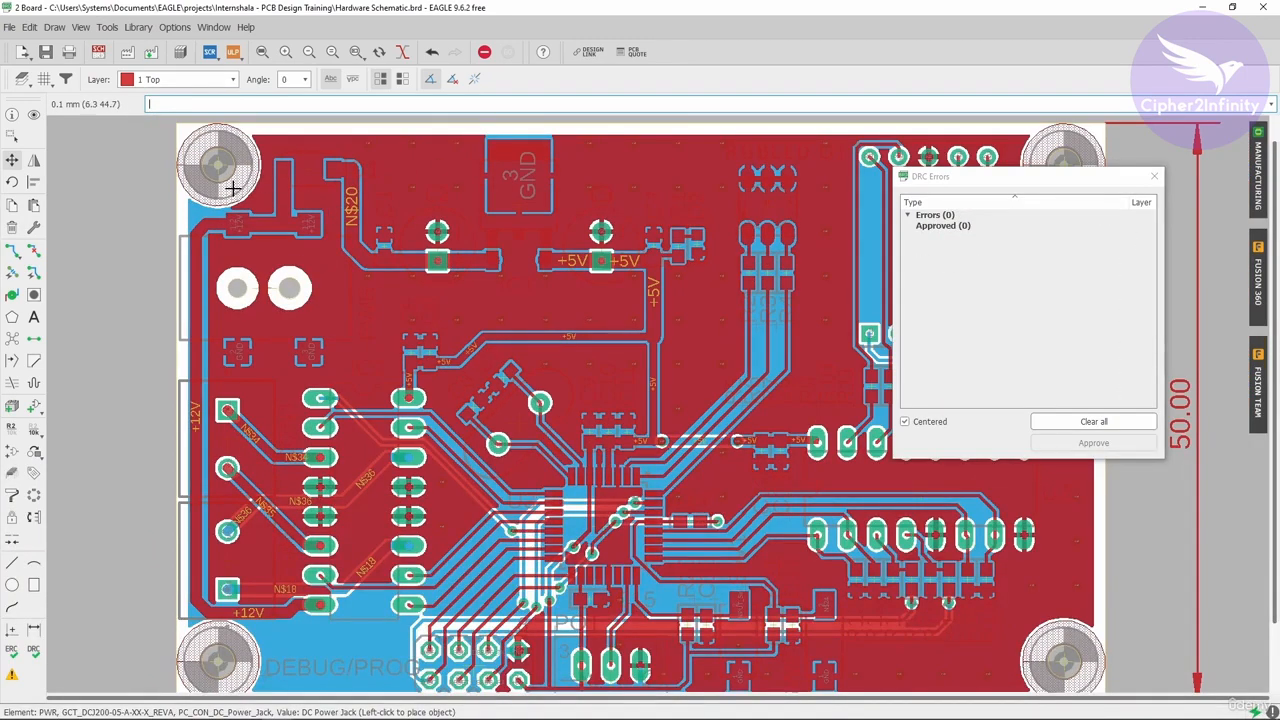
Step: Copy the top-left mounting hole and place the copy on the N$20 trace near the board corner
{"action": "left_click", "coordinate": [12, 204]}
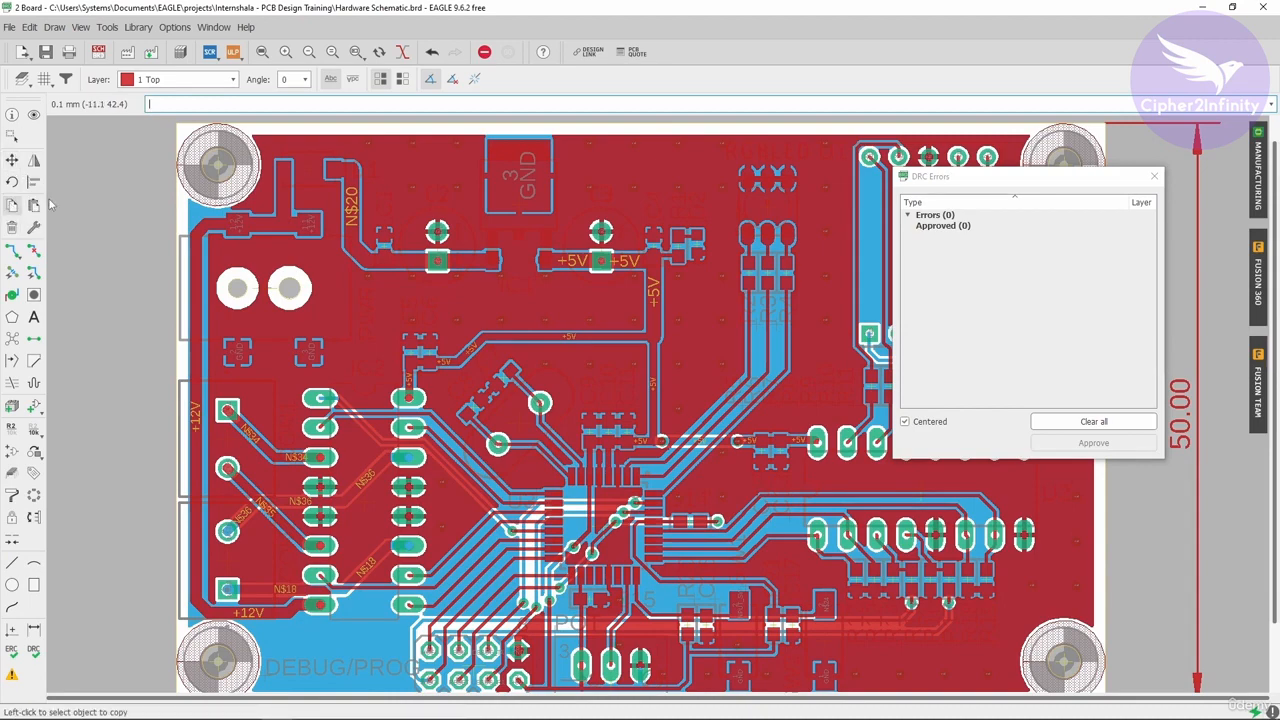
{"action": "left_click", "coordinate": [218, 163]}
{"action": "scroll", "coordinate": [485, 287], "scroll_direction": "up", "scroll_amount": 2}
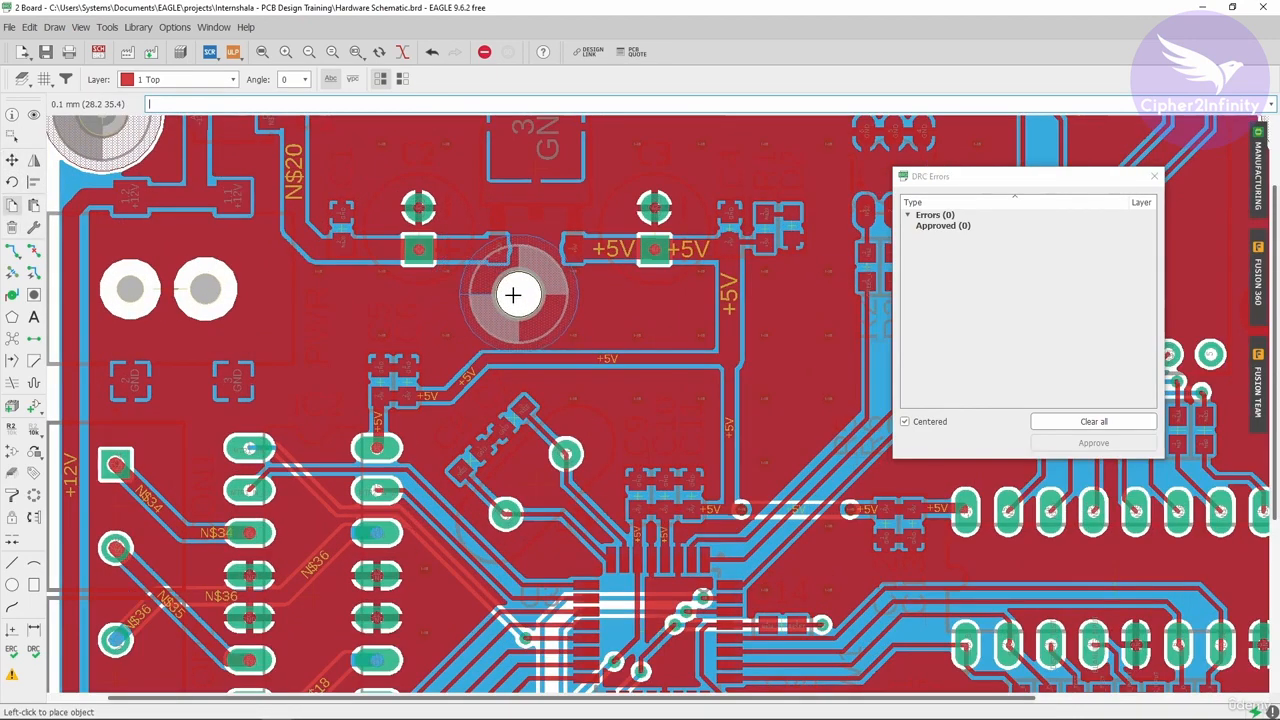
{"action": "scroll", "coordinate": [366, 251], "scroll_direction": "down", "scroll_amount": 2}
{"action": "scroll", "coordinate": [389, 240], "scroll_direction": "up", "scroll_amount": 4}
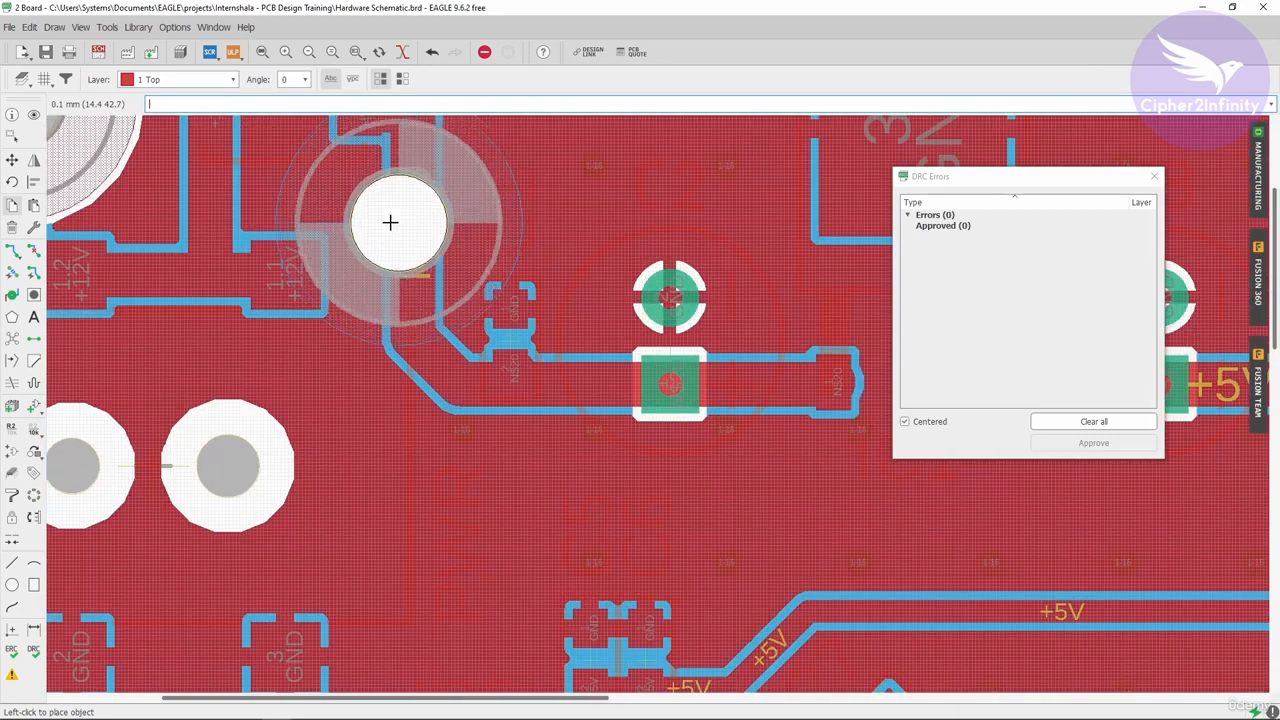
{"action": "left_click", "coordinate": [399, 213]}
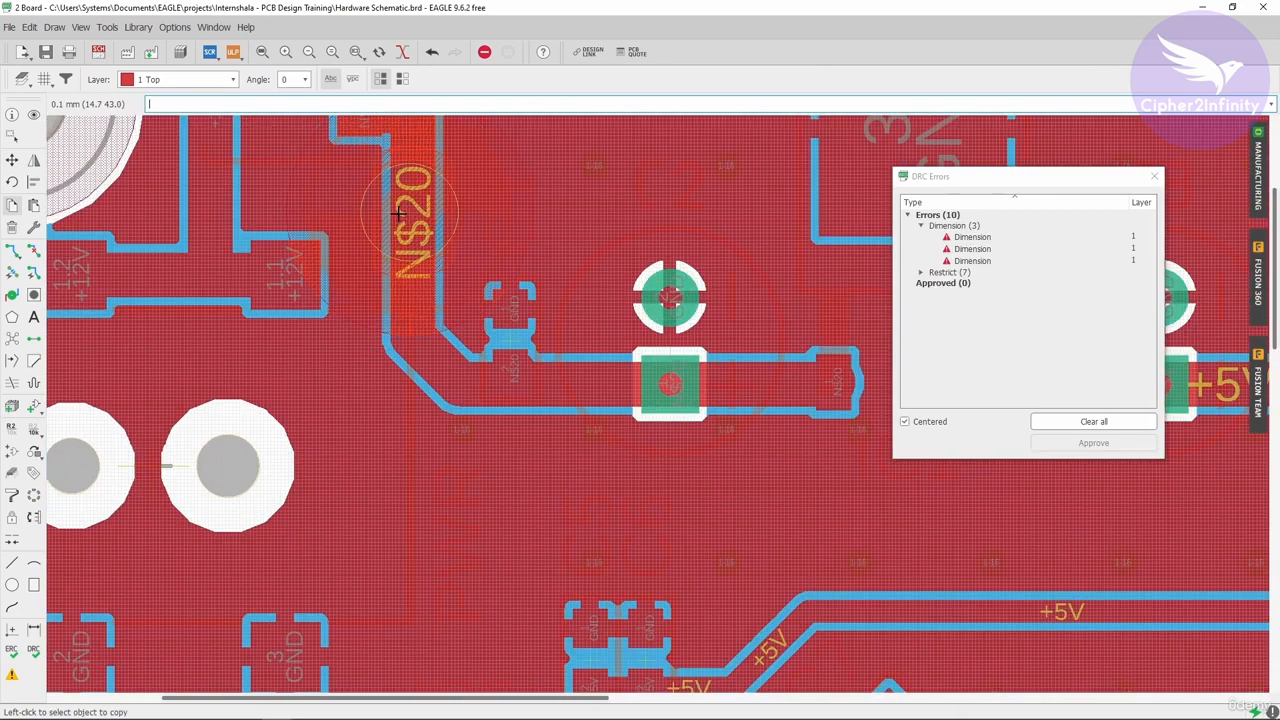
Step: Select the first Dimension error to locate the copied hole on the board, then close the DRC Errors list
{"action": "left_click", "coordinate": [964, 237]}
{"action": "scroll", "coordinate": [494, 328], "scroll_direction": "down", "scroll_amount": 3}
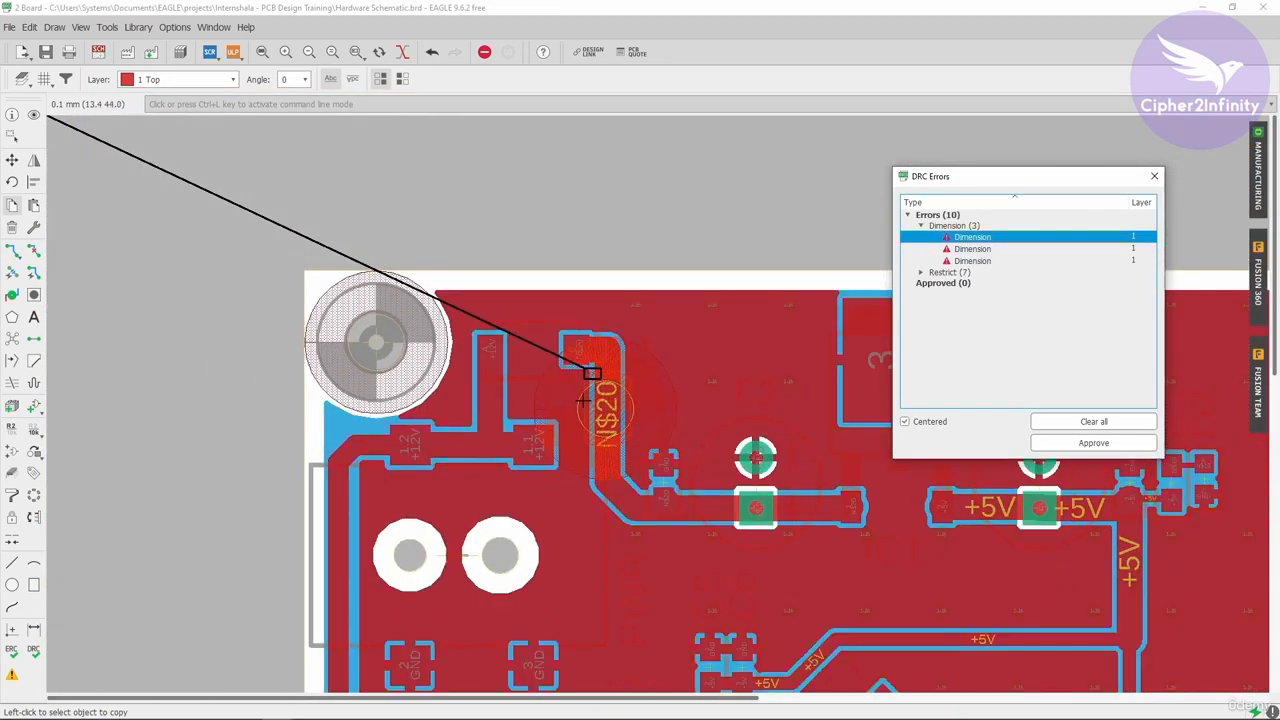
{"action": "scroll", "coordinate": [618, 434], "scroll_direction": "up", "scroll_amount": 6}
{"action": "scroll", "coordinate": [430, 319], "scroll_direction": "down", "scroll_amount": 4}
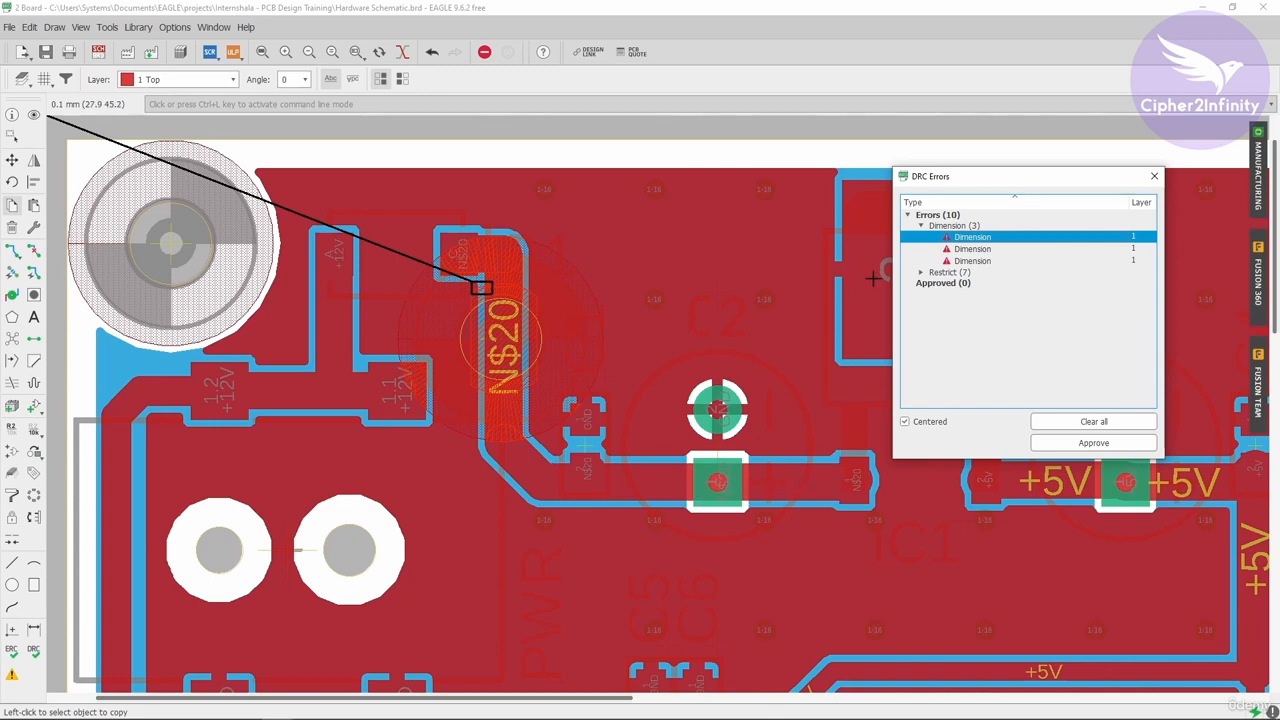
{"action": "left_click", "coordinate": [1154, 176]}
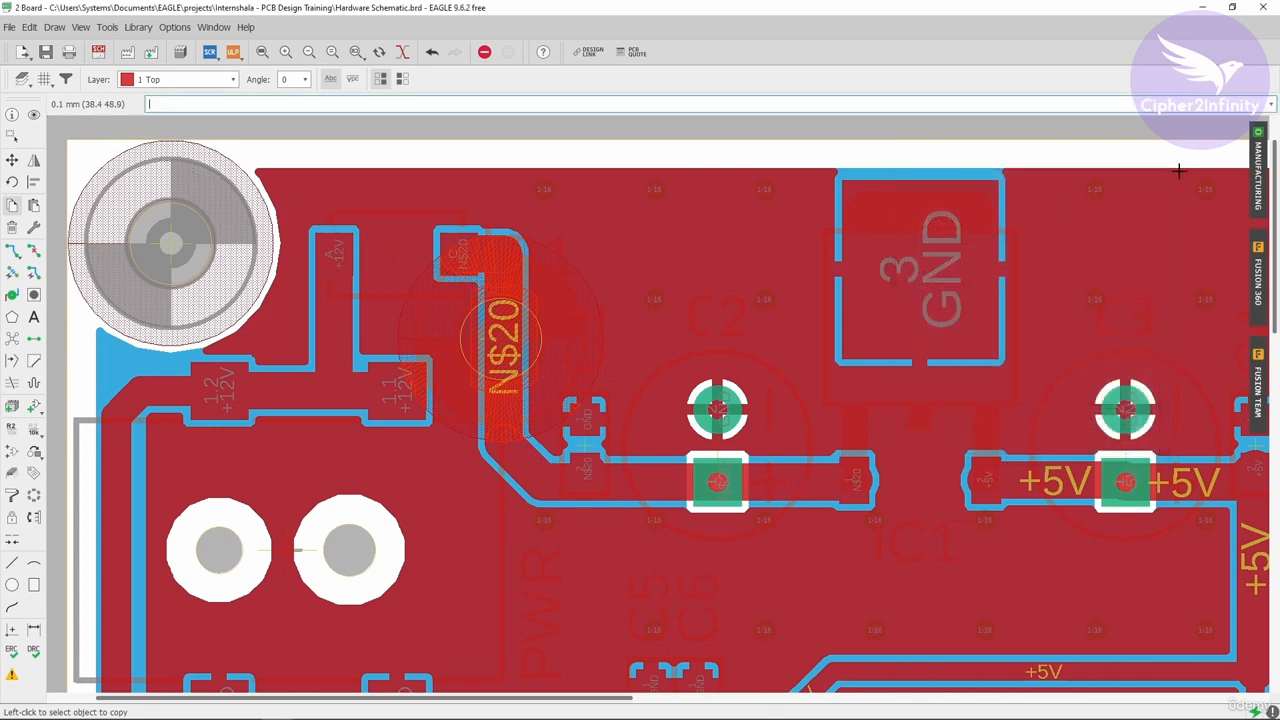
Step: Open the Manufacturing preview, enlarge it and zoom into the board's top-left area, then close it
{"action": "left_click", "coordinate": [1258, 170]}
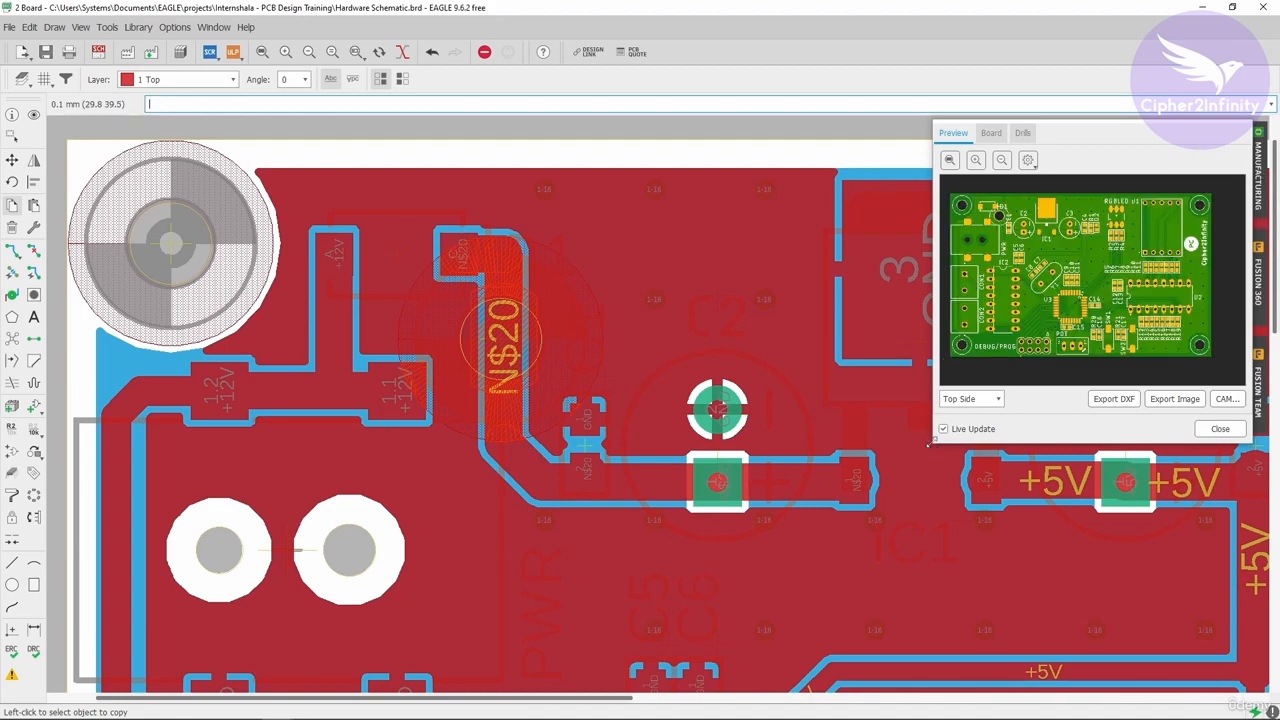
{"action": "left_click_drag", "start_coordinate": [928, 445], "coordinate": [34, 692]}
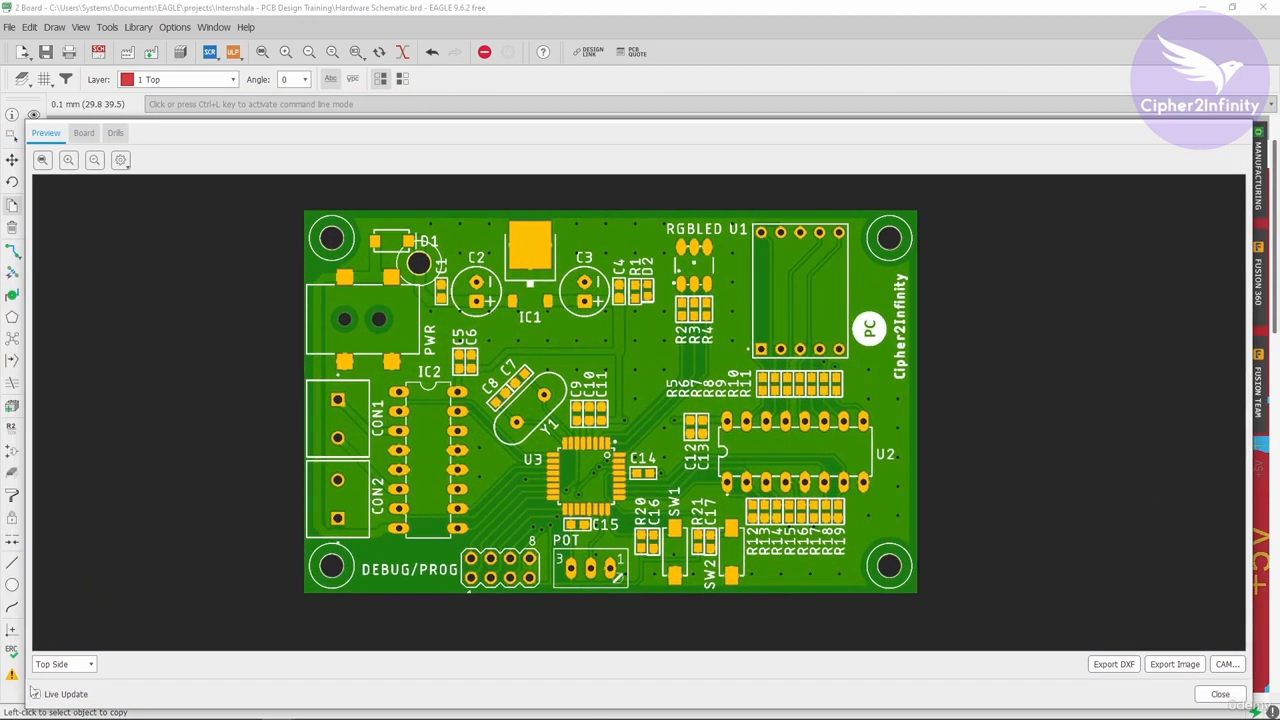
{"action": "scroll", "coordinate": [432, 347], "scroll_direction": "up", "scroll_amount": 4}
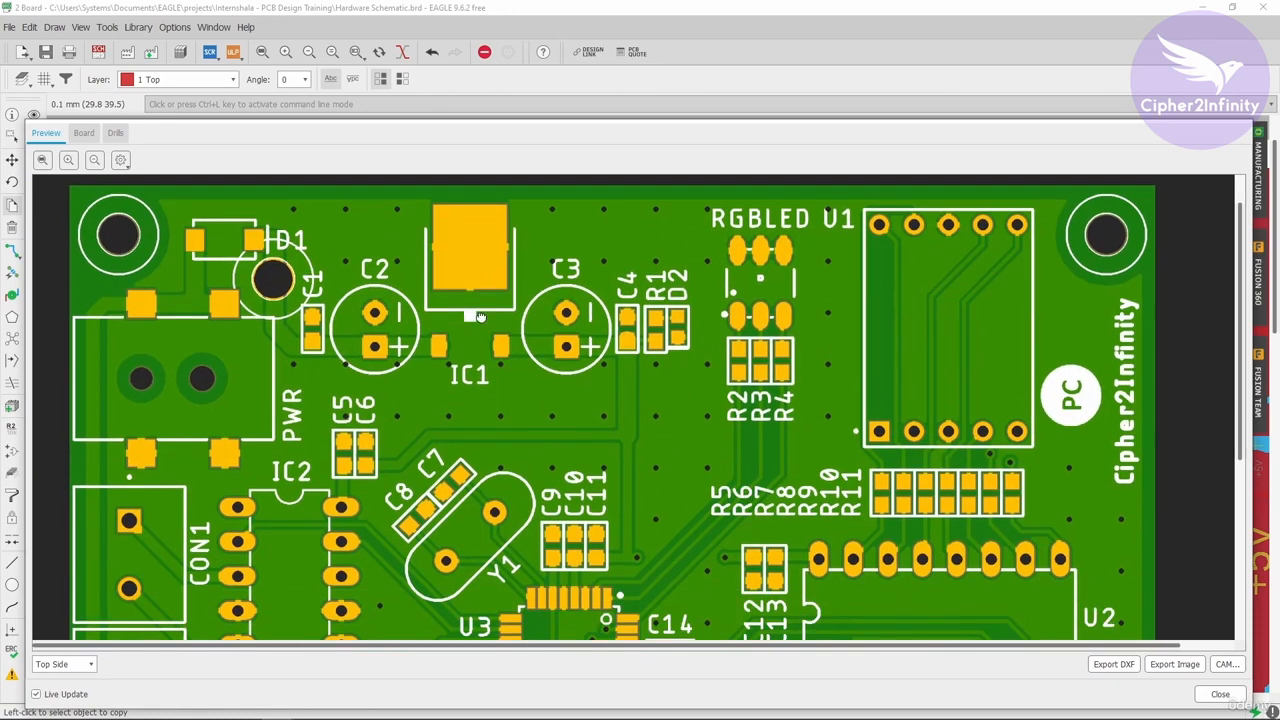
{"action": "left_click_drag", "start_coordinate": [480, 316], "coordinate": [481, 309]}
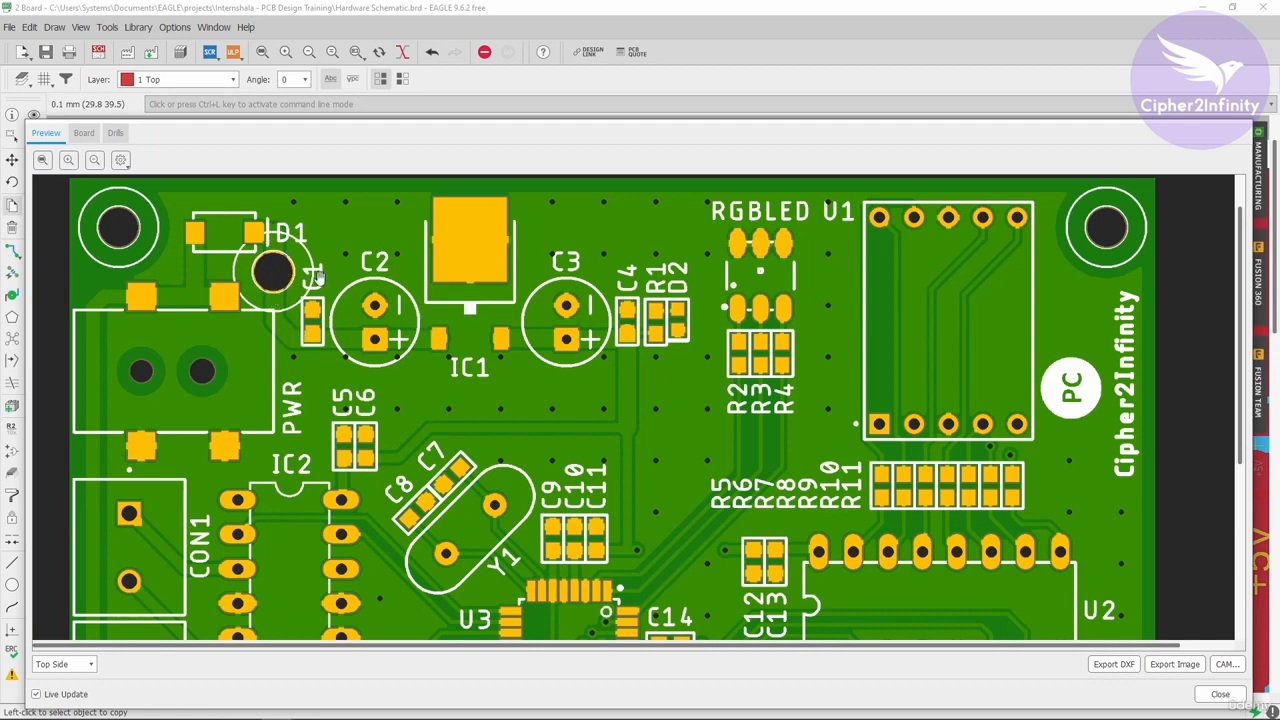
{"action": "left_click", "coordinate": [1220, 693]}
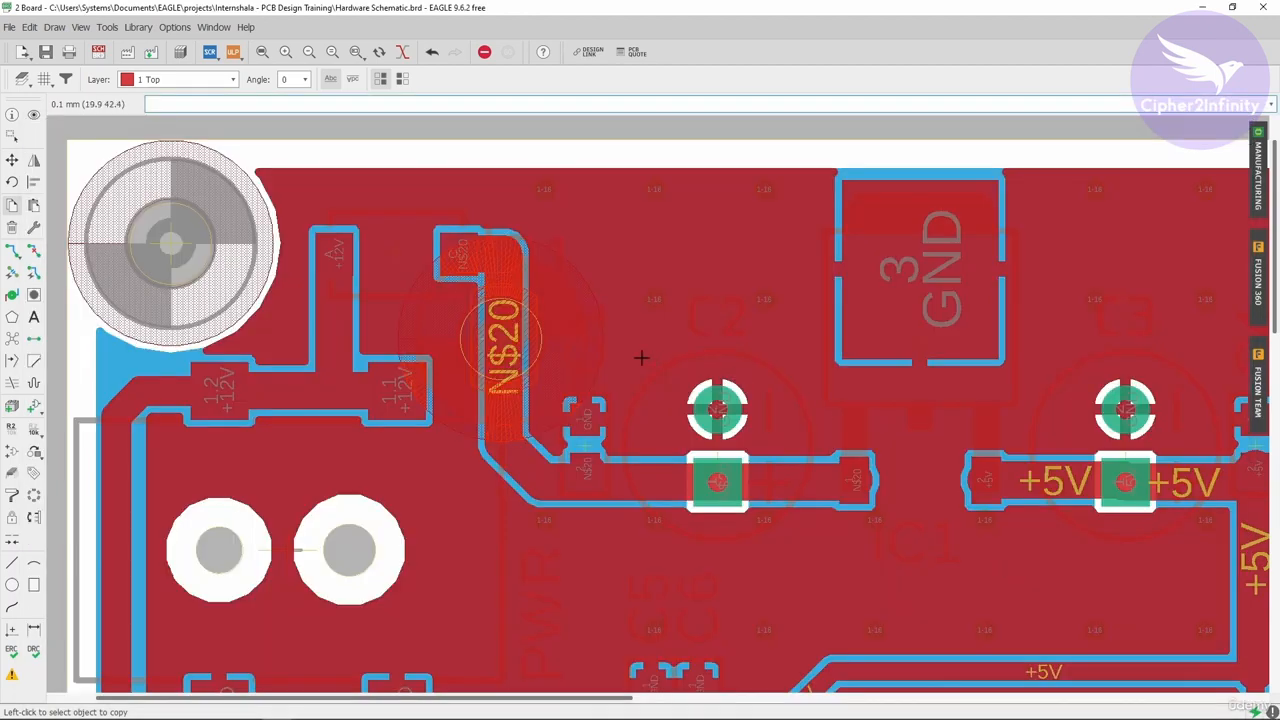
Step: Undo the mounting hole copy and view the whole board
{"action": "key", "text": "ctrl+z"}
{"action": "scroll", "coordinate": [484, 234], "scroll_direction": "down", "scroll_amount": 8}
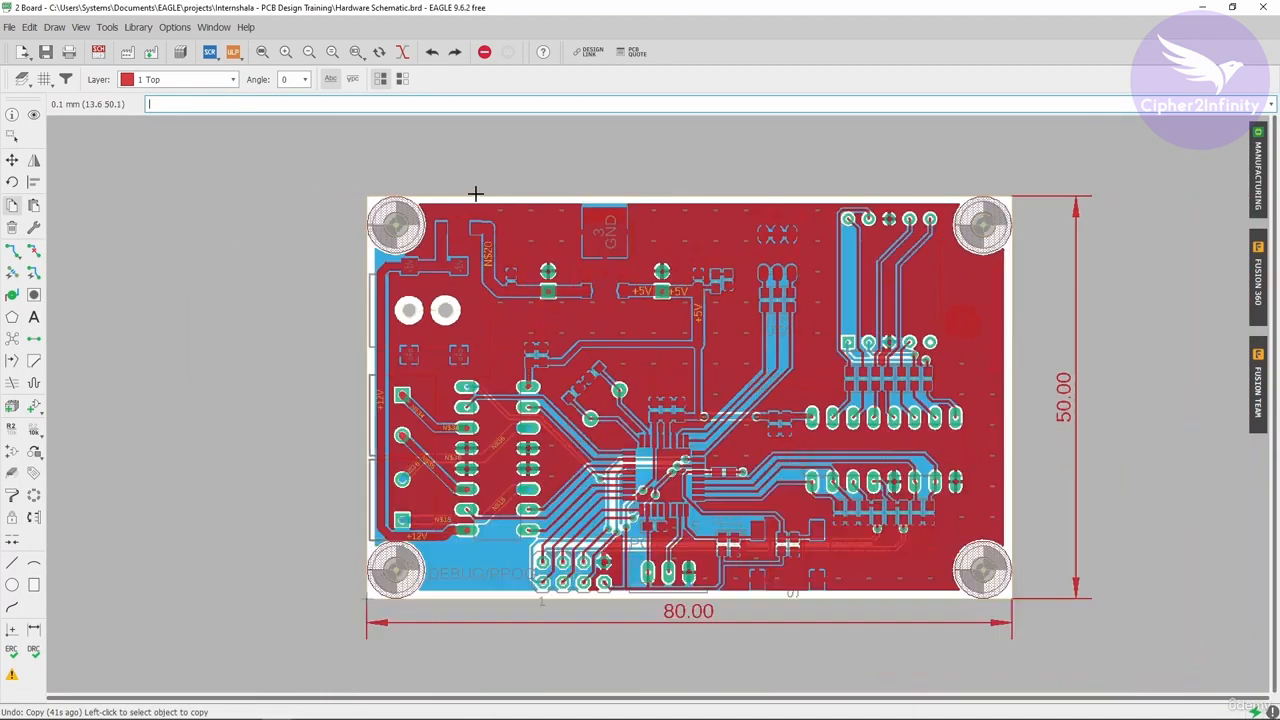
{"action": "scroll", "coordinate": [704, 326], "scroll_direction": "up", "scroll_amount": 2}
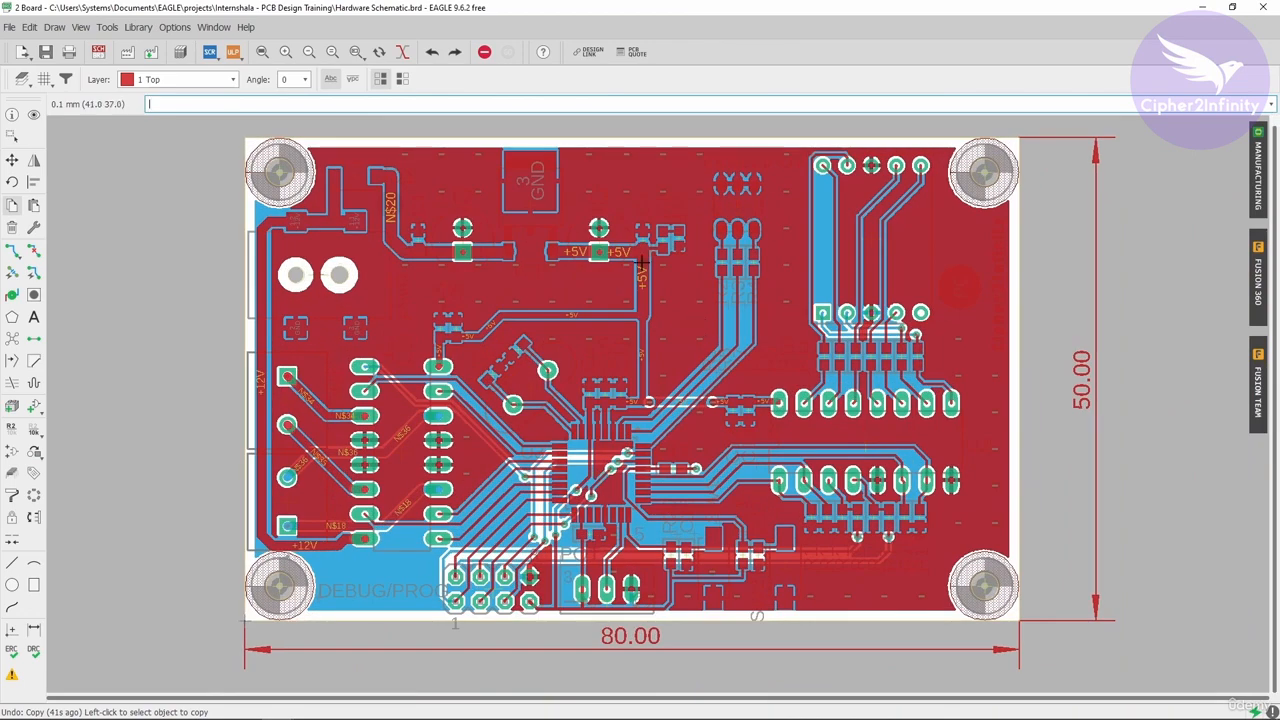